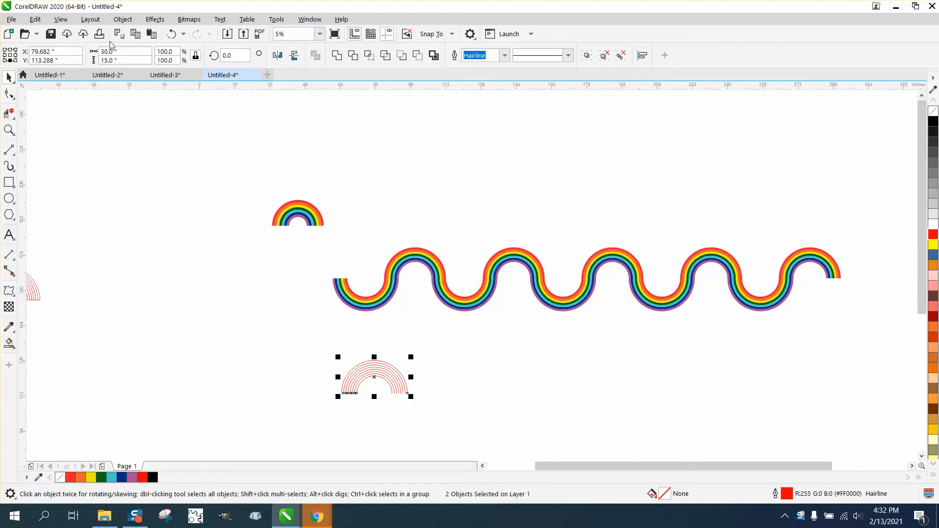
Check the overall width and height of the concentric red arcs.
left_click(115, 61)
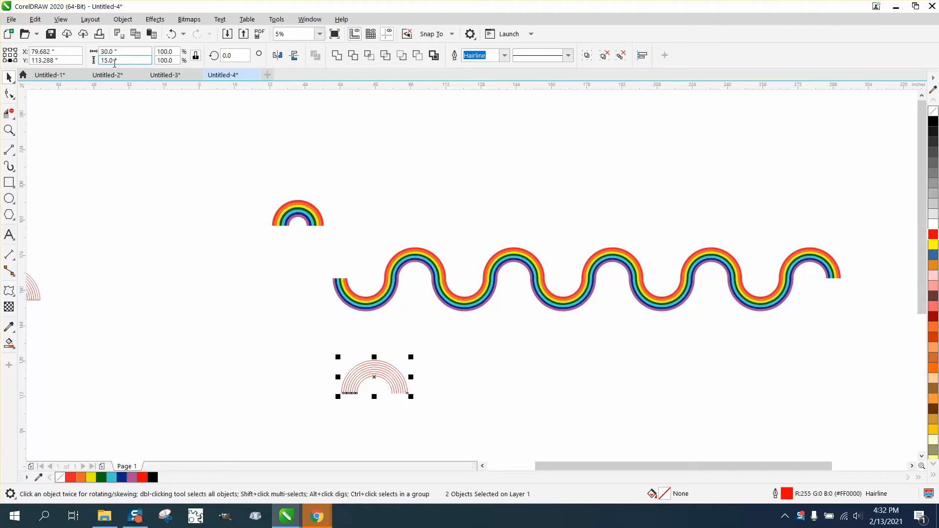
left_click(89, 110)
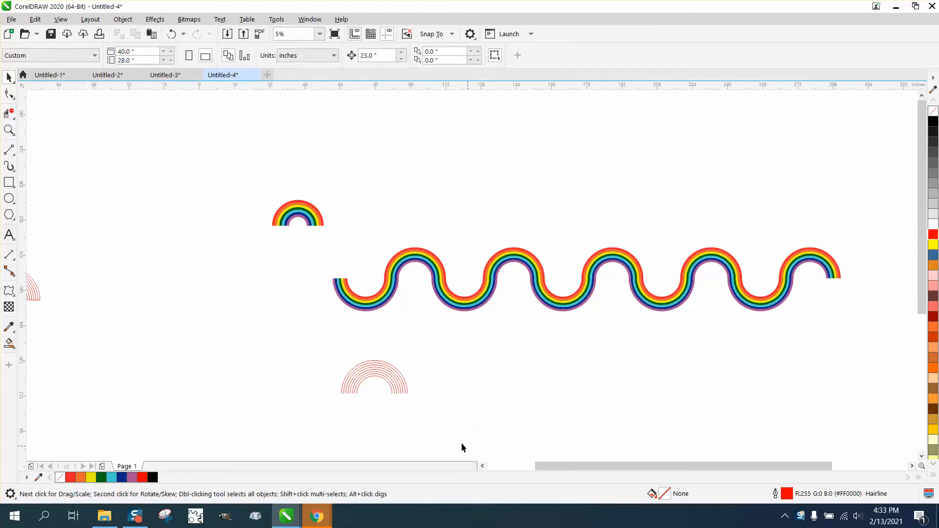
left_click_drag(294, 338, 465, 445)
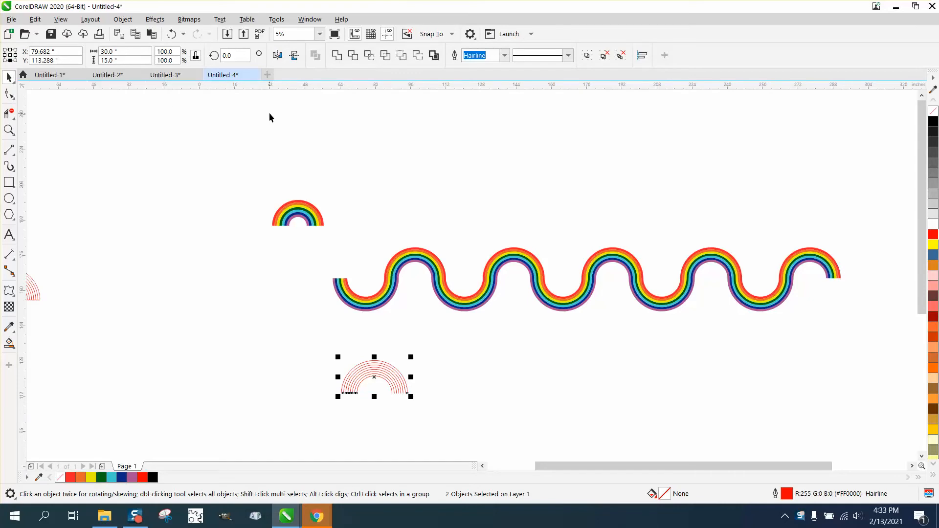
left_click(185, 243)
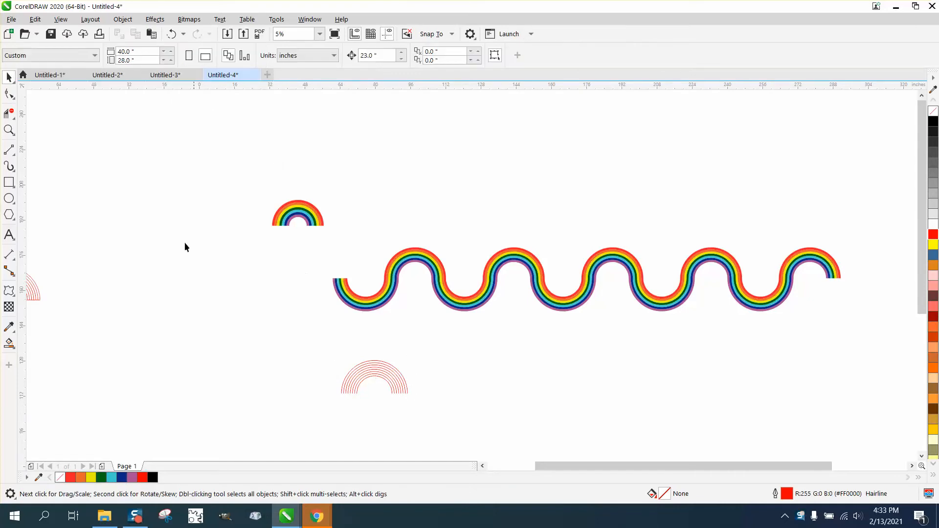
Measure from the innermost arc's left end to the outermost arc's right end with a horizontal dimension, and delete the dimension.
left_click(18, 135)
left_click_drag(321, 357, 476, 427)
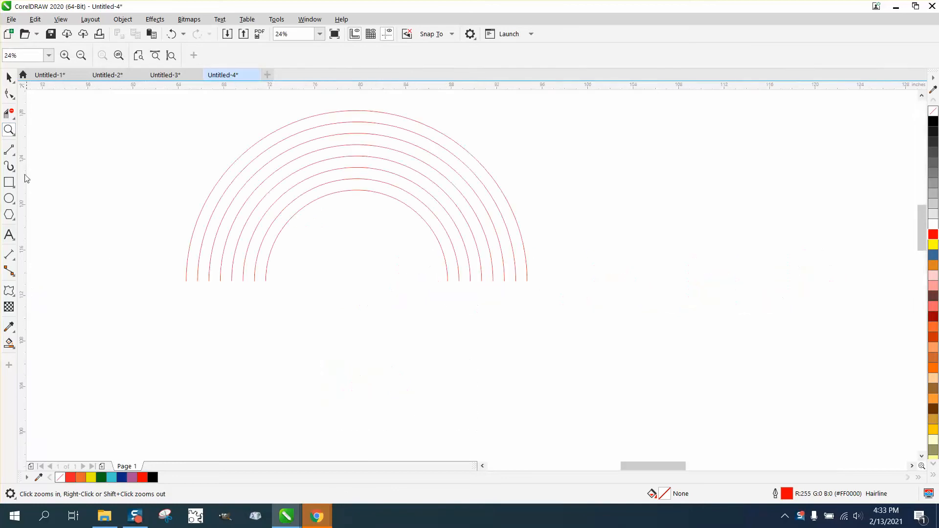
left_click(15, 260)
left_click(27, 256)
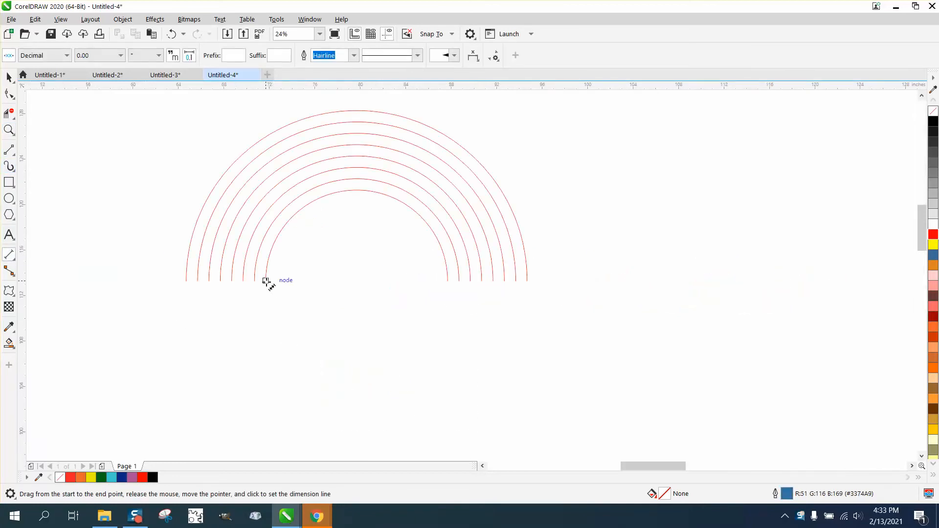
left_click_drag(266, 280, 527, 282)
left_click(530, 290)
left_click(9, 130)
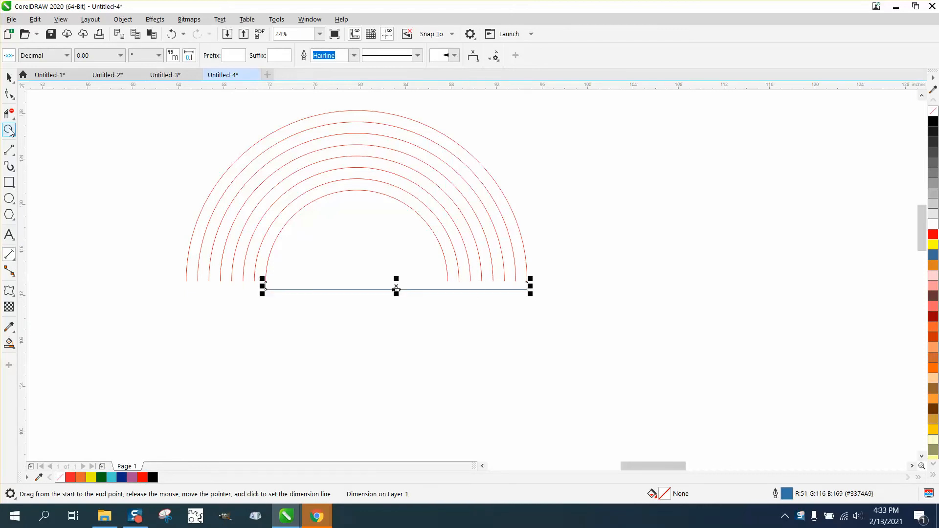
left_click_drag(387, 288, 468, 333)
right_click(126, 196)
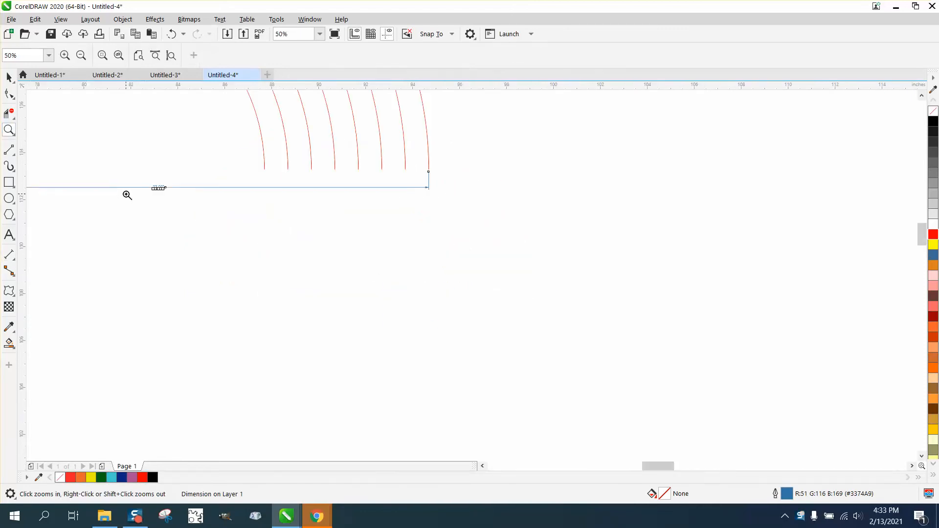
left_click(9, 77)
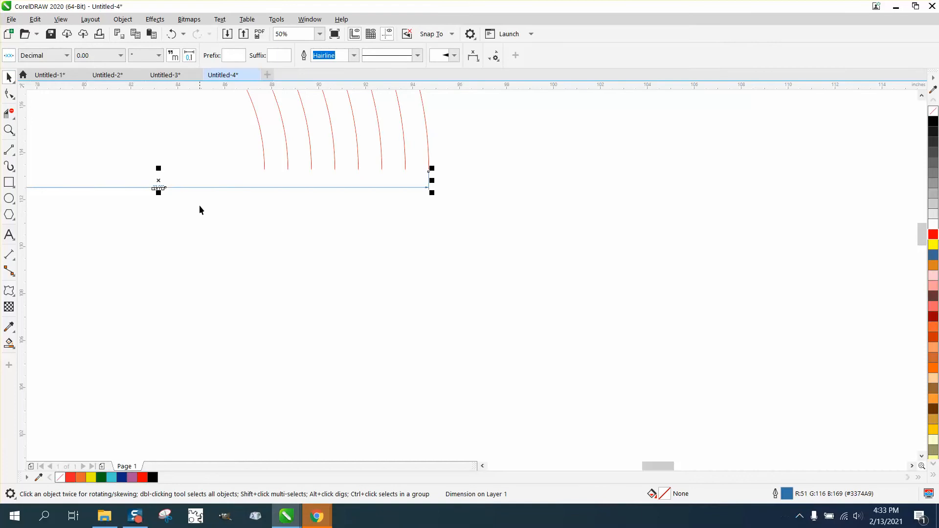
key("Delete")
Duplicate the concentric arcs as a vertically mirrored copy and nudge it 23 inches to the right.
scroll(471, 211, "down", 4)
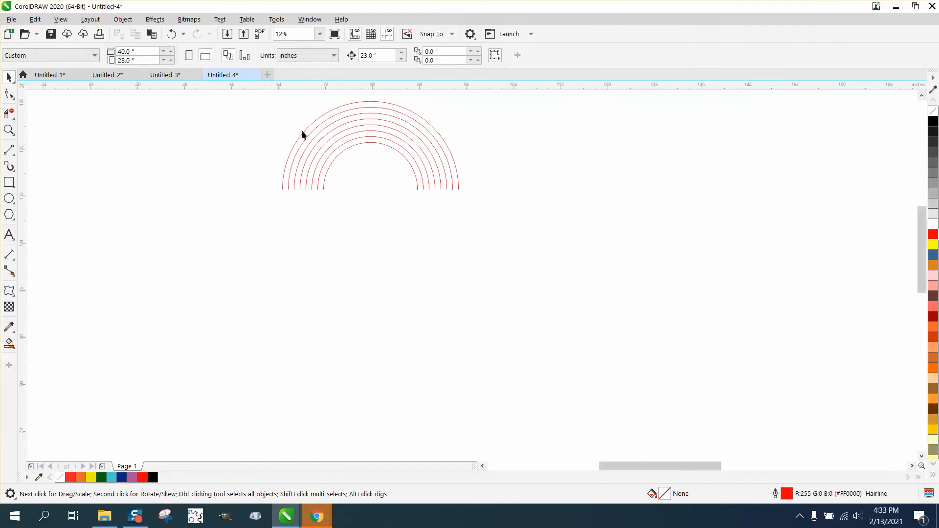
left_click_drag(242, 98, 522, 238)
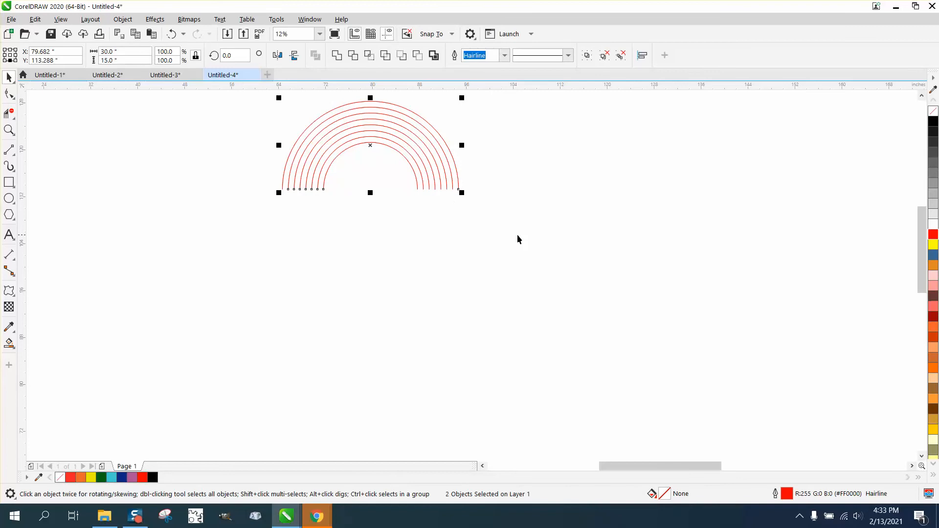
left_click(294, 56)
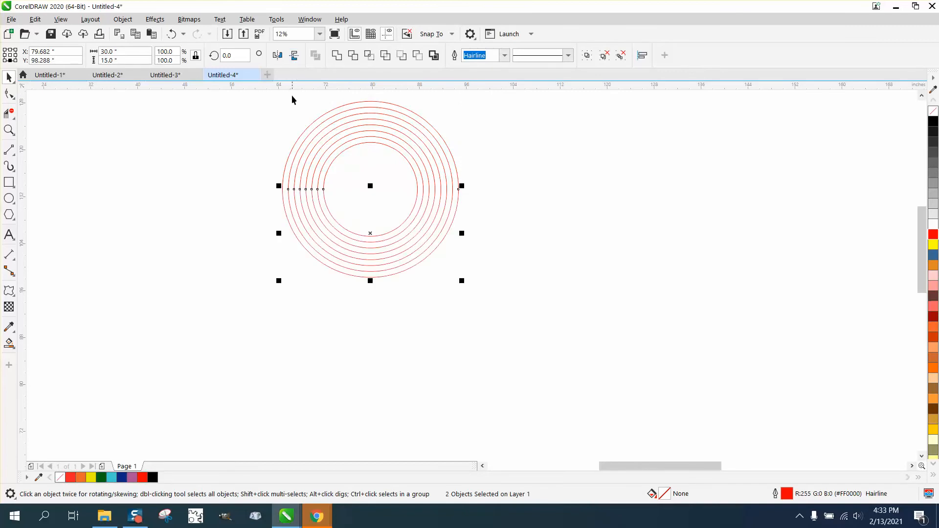
key("Right")
Duplicate the pair of upper and lower arc sets three times, offsetting each copy 46 inches to the right.
scroll(315, 181, "down", 2)
left_click_drag(273, 130, 533, 257)
key("plus")
key("Right")
key("Right")
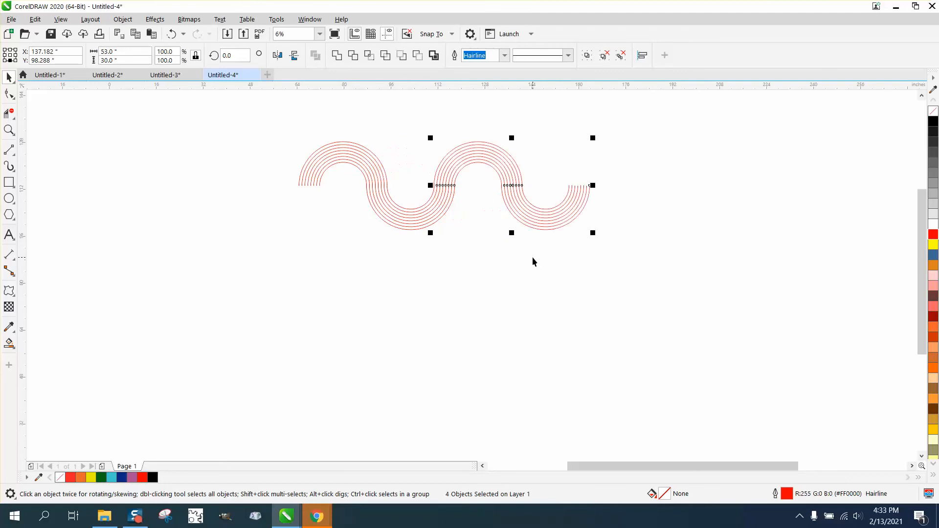
key("plus")
key("Right")
key("Right")
key("plus")
key("Right")
key("Right")
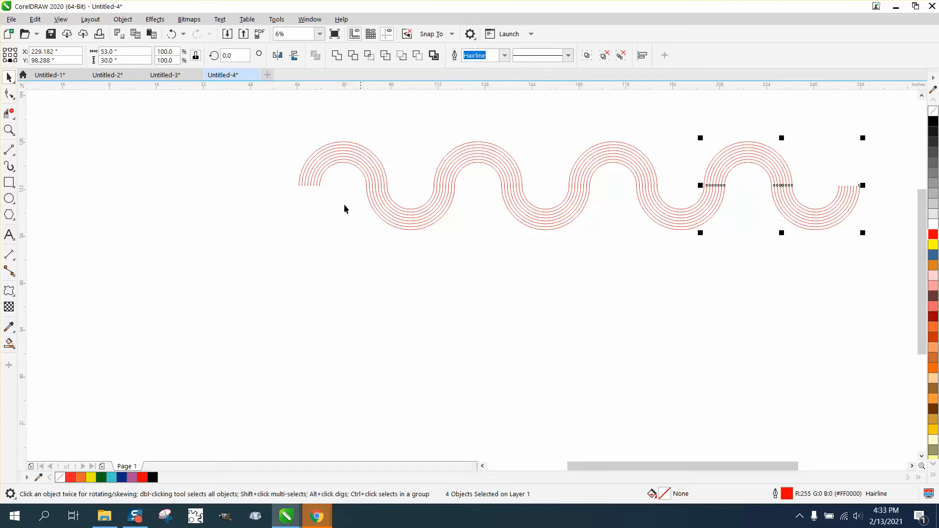
Delete the last lower arc set at the wave's right end, including its outer curve.
left_click(760, 252)
left_click(821, 198)
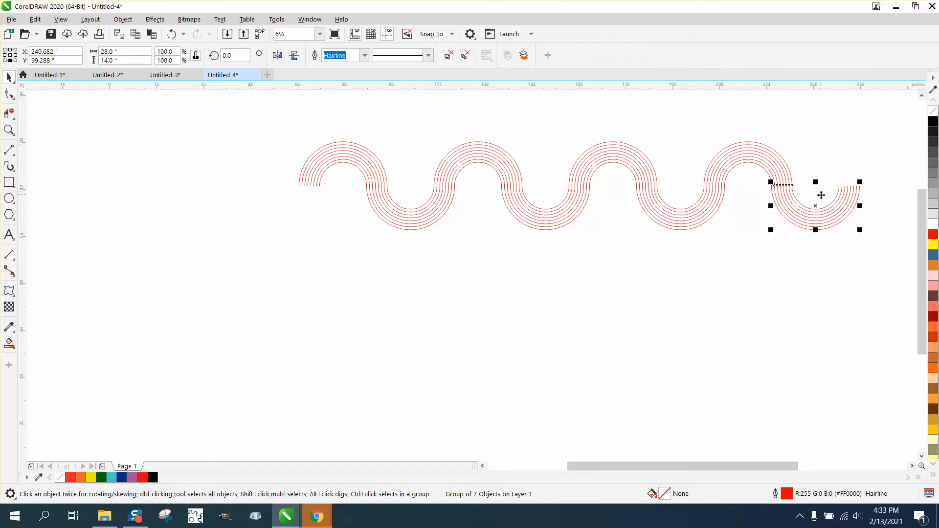
key("Delete")
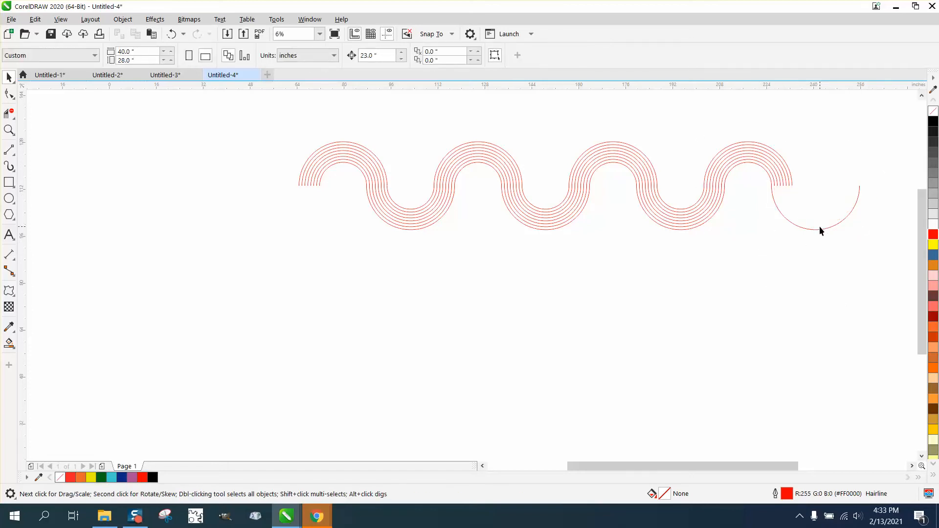
left_click(820, 230)
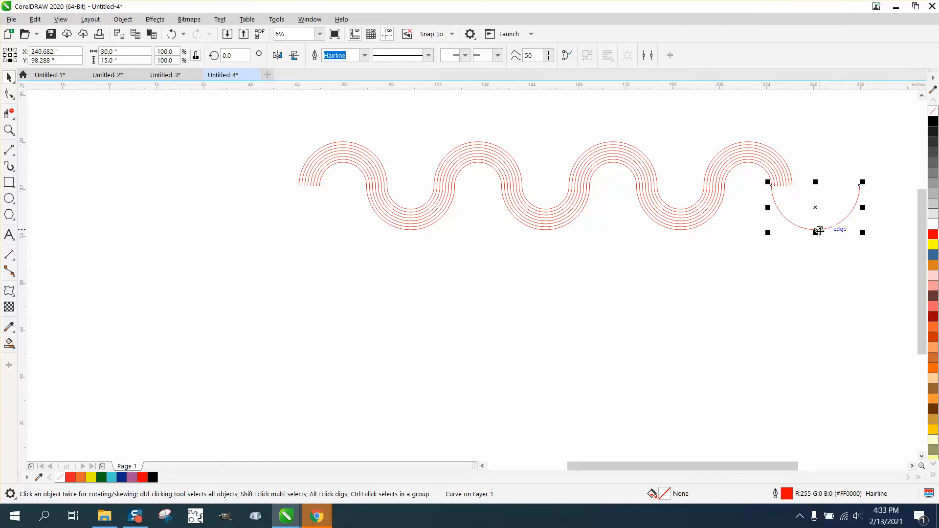
key("Delete")
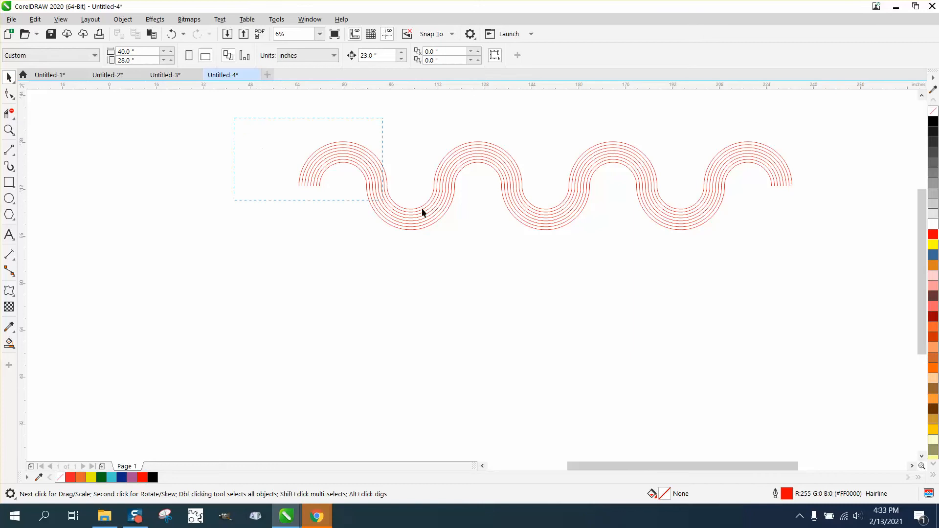
Join all the wave's arcs into continuous lines using Join Curves with Chamfer and a 0.1-inch gap tolerance.
left_click_drag(421, 207, 871, 268)
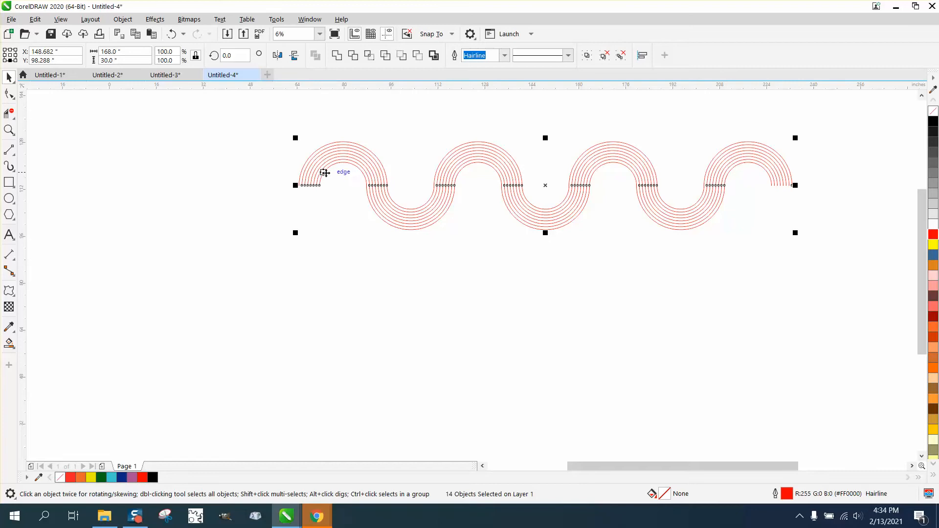
left_click(310, 19)
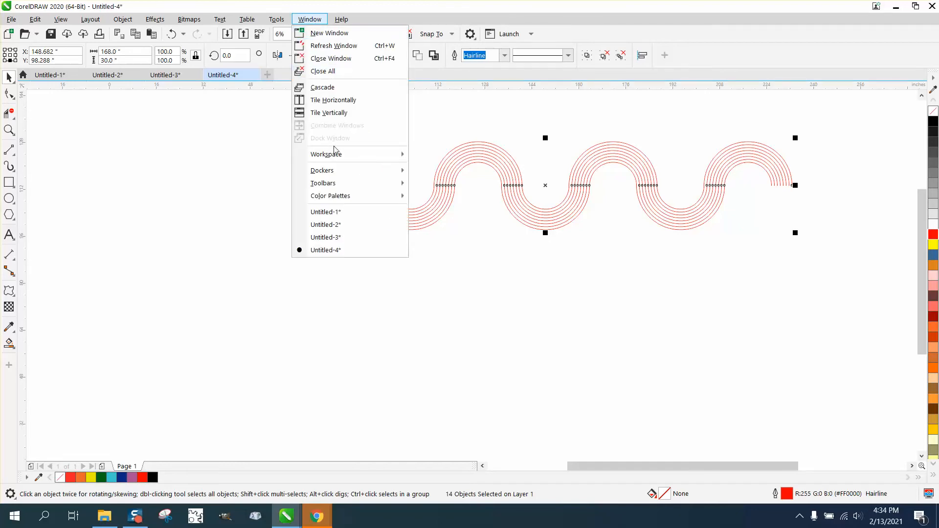
mouse_move(328, 171)
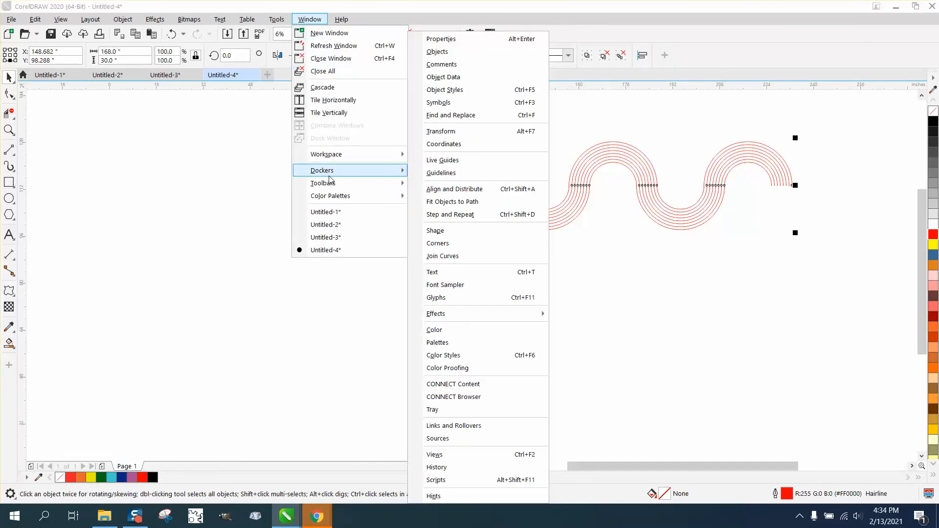
left_click(454, 259)
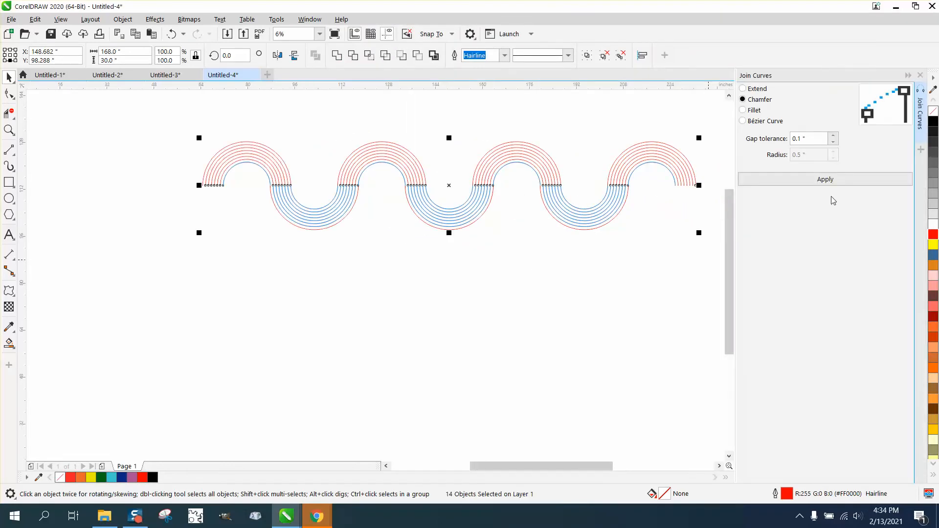
left_click(830, 180)
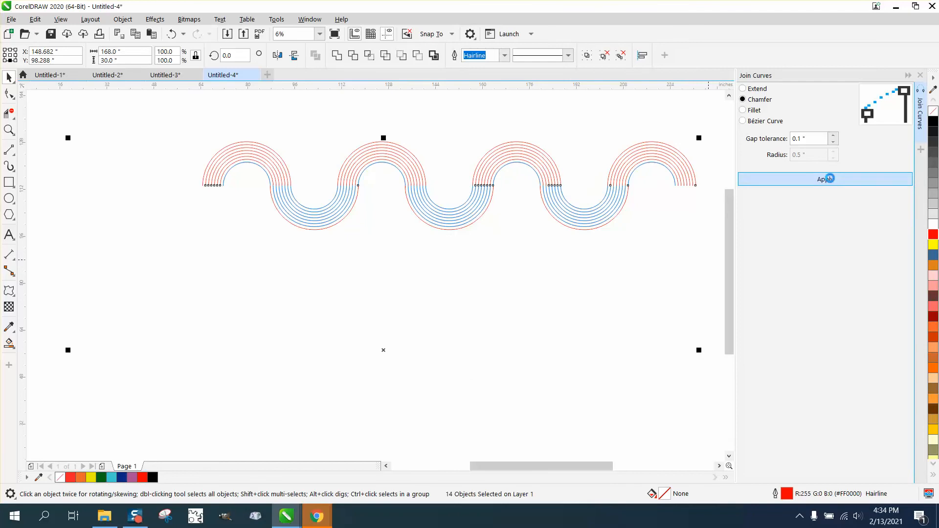
Test the join by moving the inner wave lines down, and undo the move.
left_click(468, 248)
left_click_drag(455, 215, 421, 303)
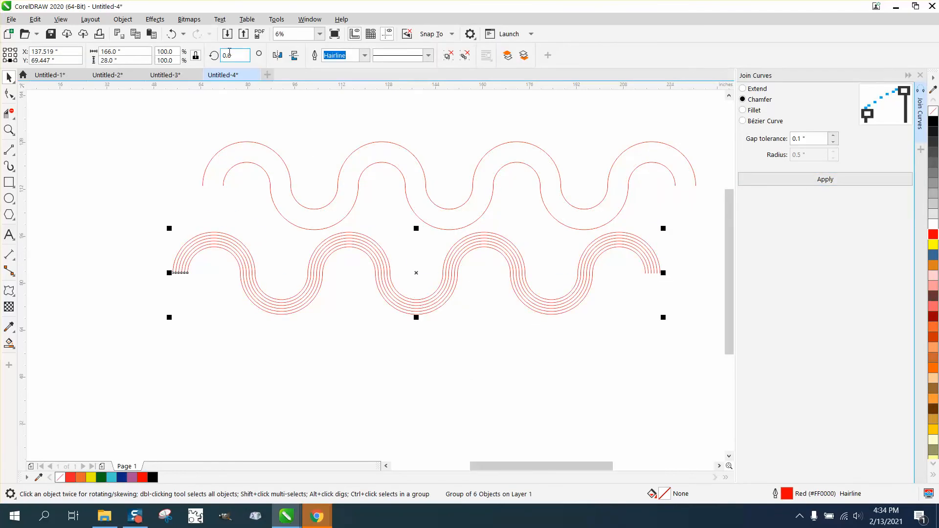
left_click(171, 34)
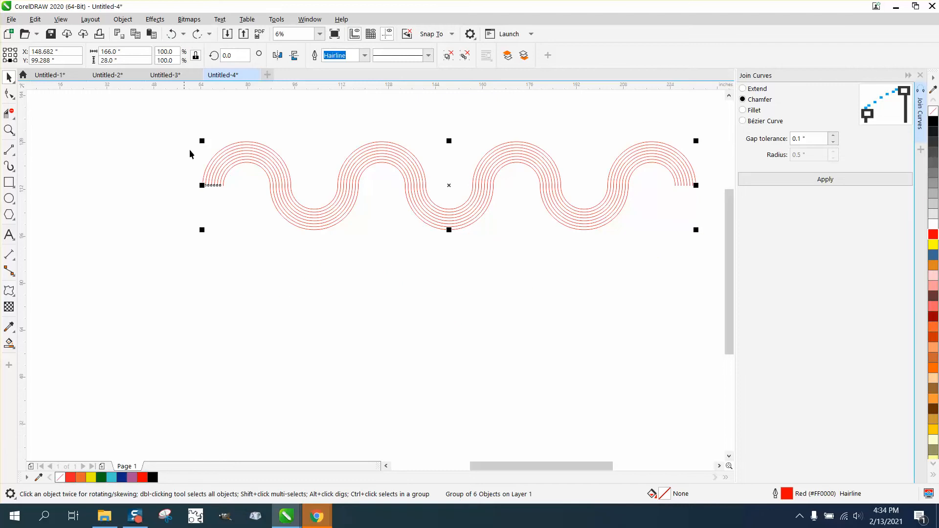
left_click(195, 264)
Close both open ends of the wave with straight 7-inch lines across the curve endpoints.
left_click(9, 130)
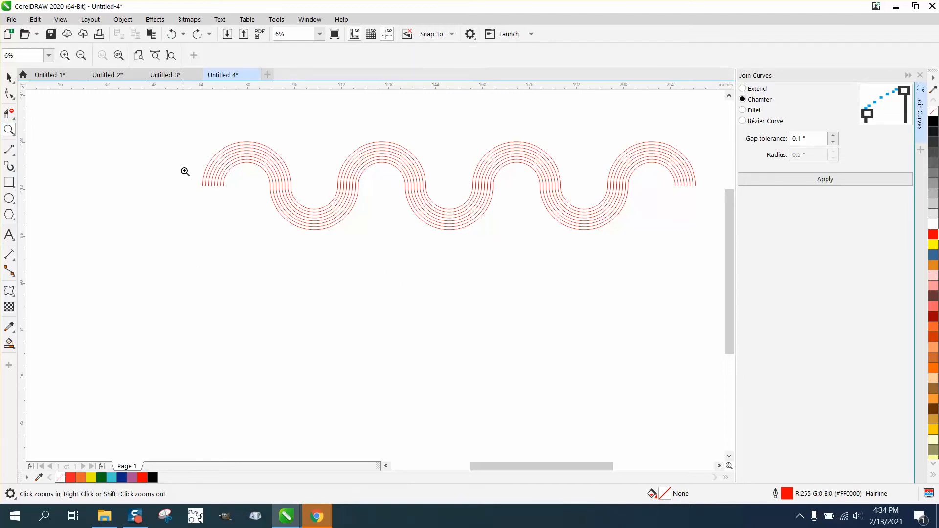
left_click_drag(186, 171, 275, 203)
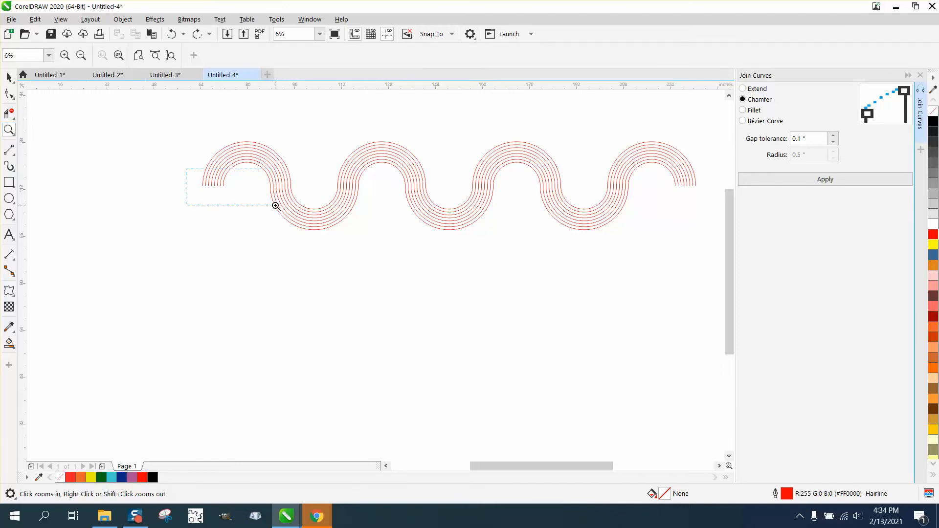
left_click(13, 163)
left_click(47, 162)
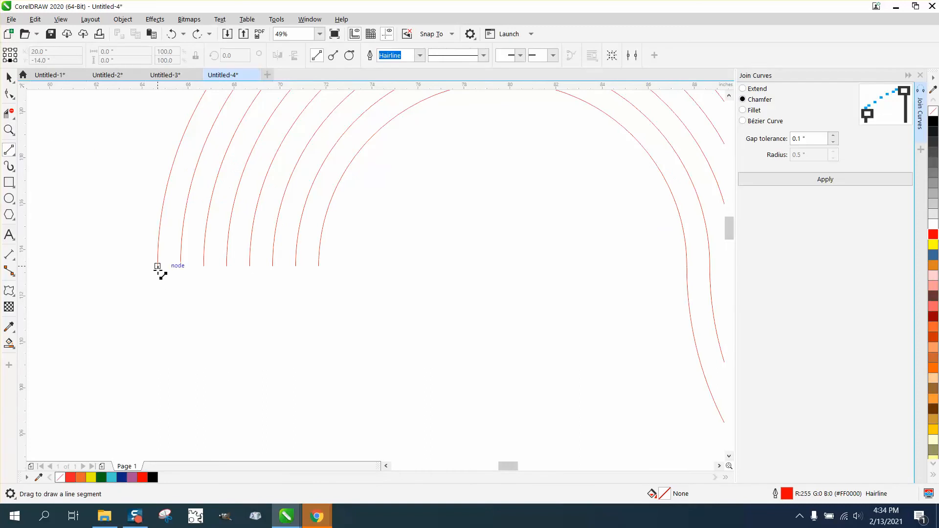
mouse_move(158, 267)
left_mouse_down()
mouse_move(294, 279)
mouse_move(321, 268)
left_mouse_up()
scroll(140, 250, "down", 2)
scroll(101, 241, "down", 3)
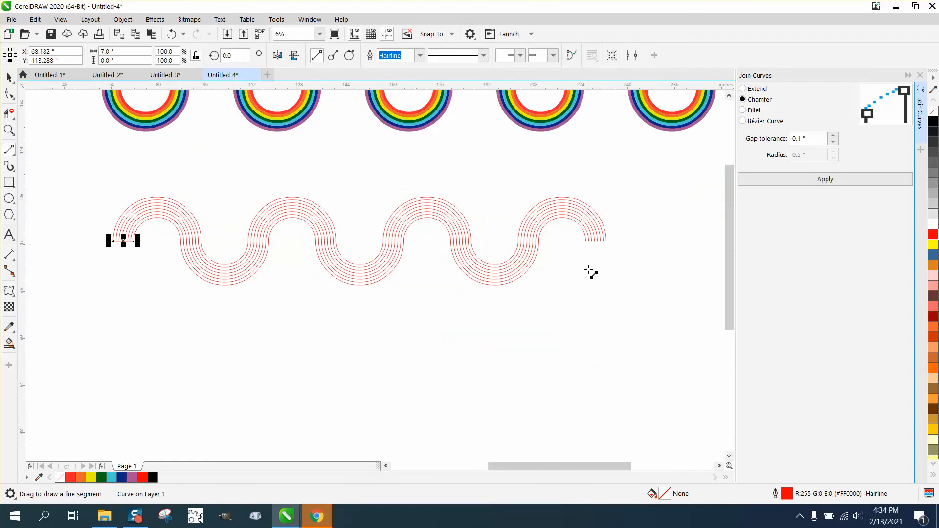
left_click_drag(607, 241, 586, 241)
Draw a rectangle about 221 by 63 inches around the outlined wave.
scroll(348, 312, "down", 2)
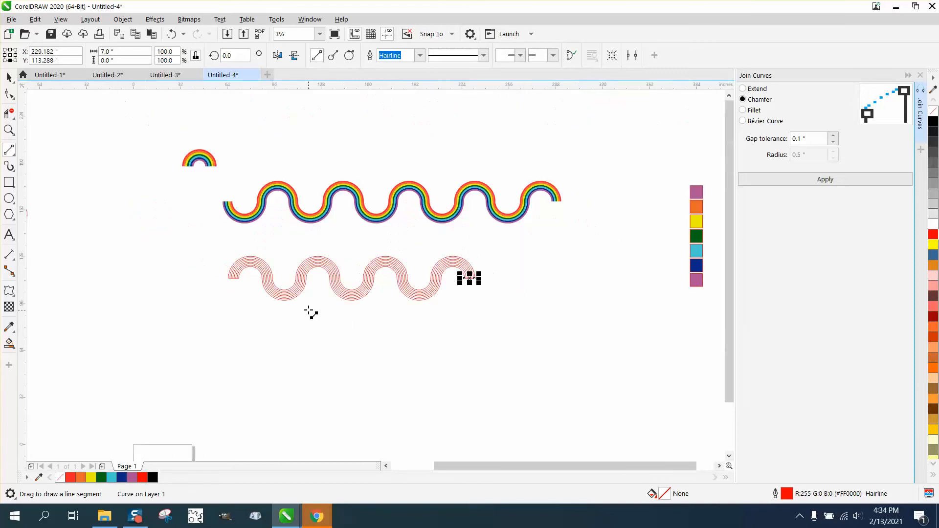
left_click(9, 182)
left_click_drag(215, 237, 540, 330)
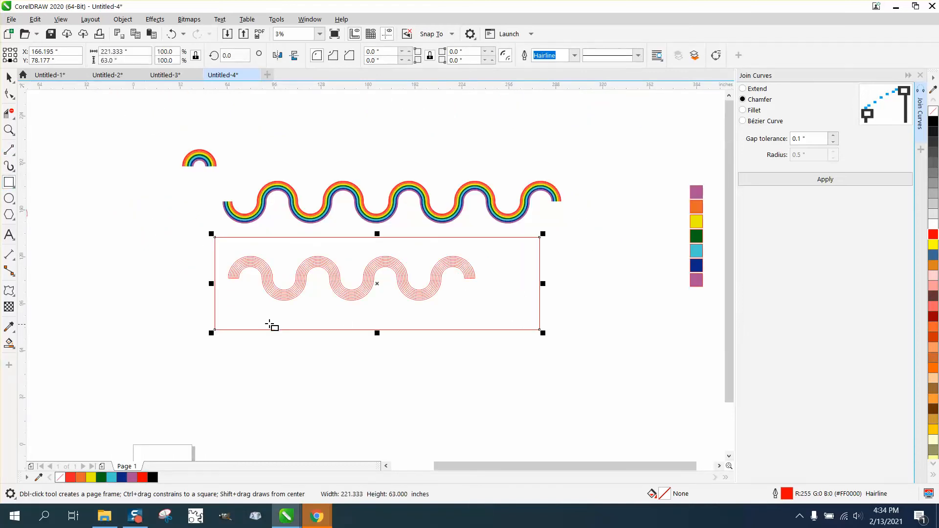
Fill the wave's uppermost band with red (#F7212D) and no outline using Smart Fill.
left_click(9, 130)
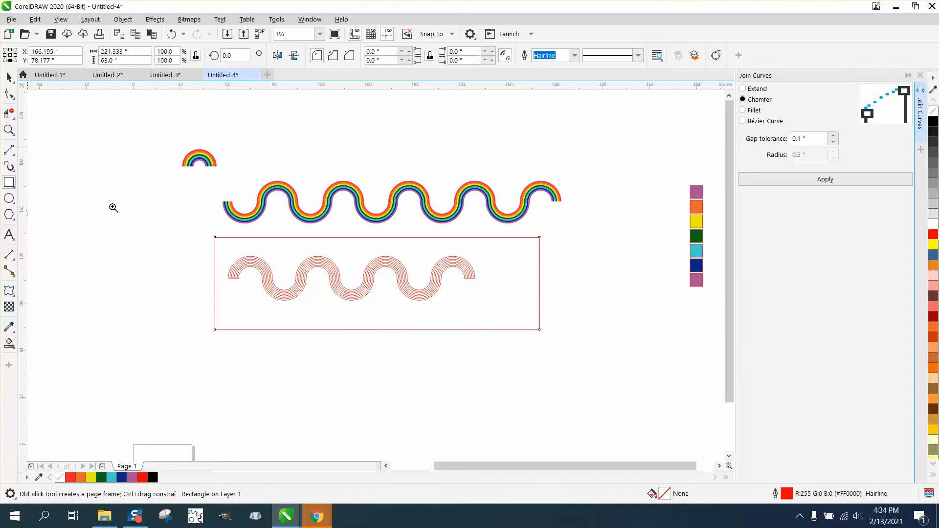
left_click_drag(184, 239, 375, 333)
left_click(9, 343)
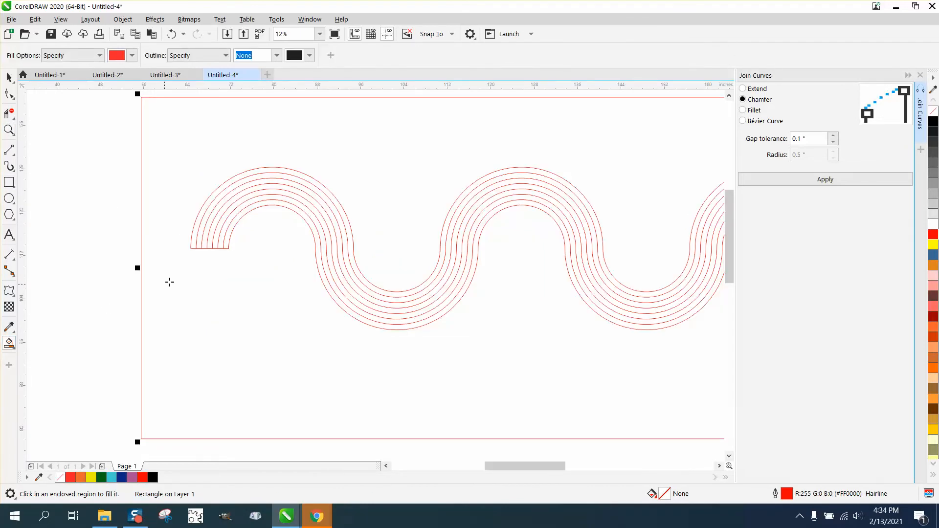
left_click(195, 243)
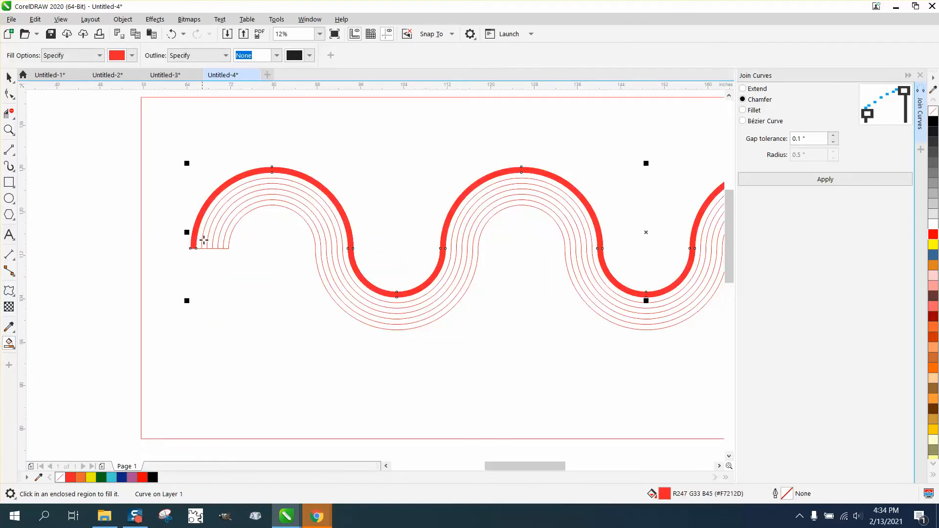
Move the column of colour swatches close beside the rectangle and fill its uppermost square with red (#FF0000).
scroll(204, 240, "down", 4)
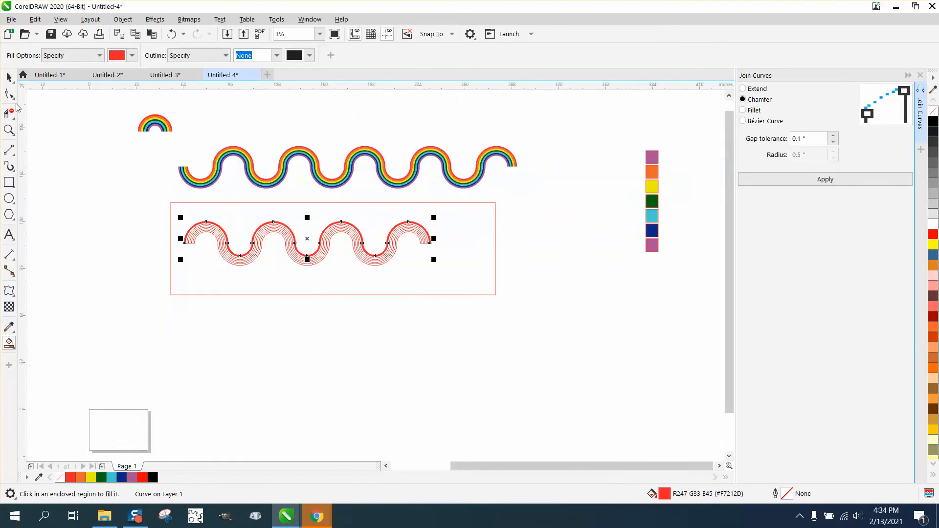
left_click(9, 77)
left_click_drag(626, 148, 641, 168)
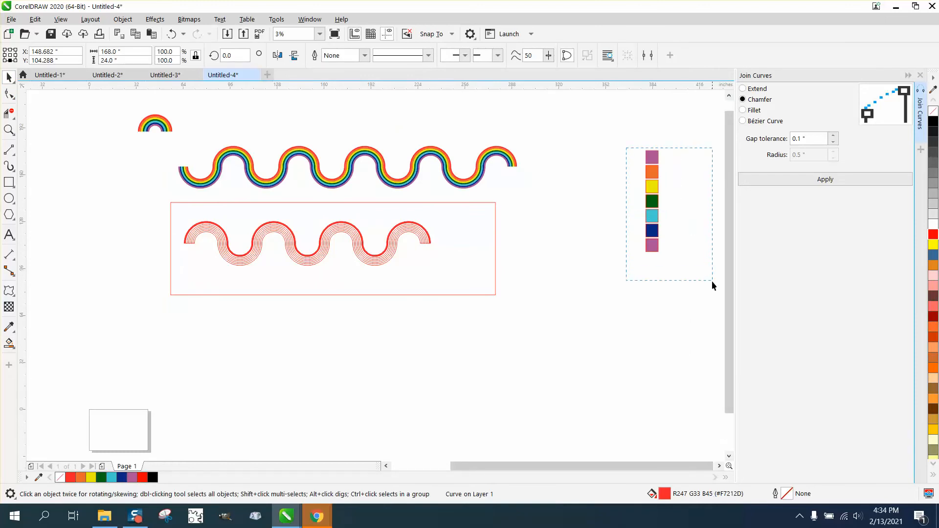
left_click_drag(712, 281, 712, 281)
left_click_drag(655, 215, 529, 268)
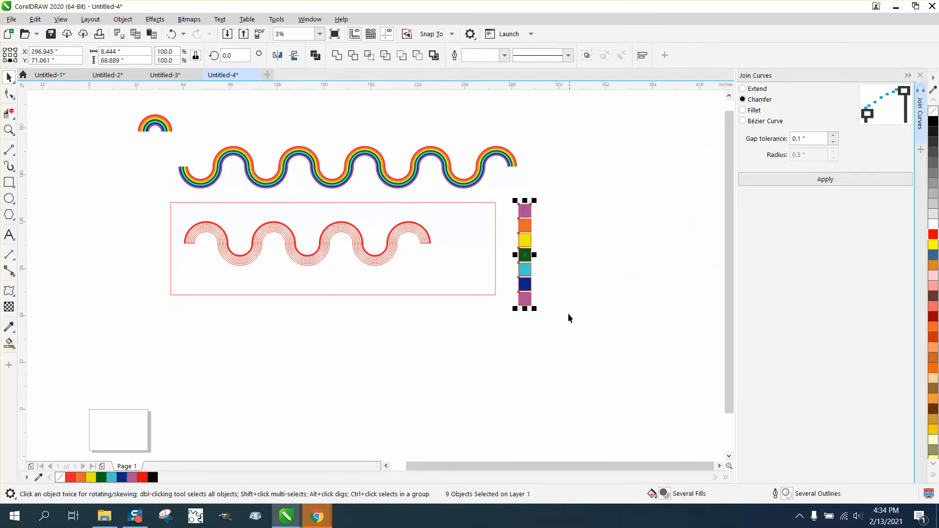
left_click(567, 318)
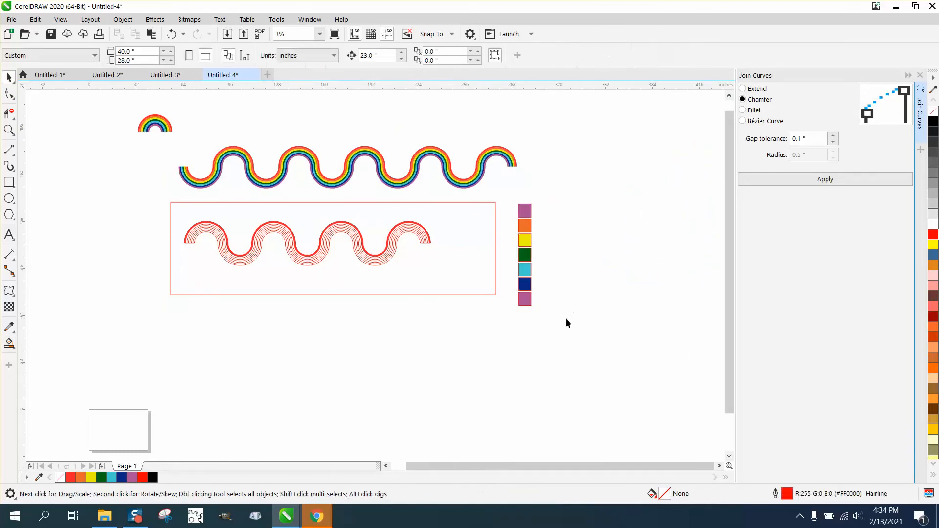
left_click(529, 217)
left_click(933, 234)
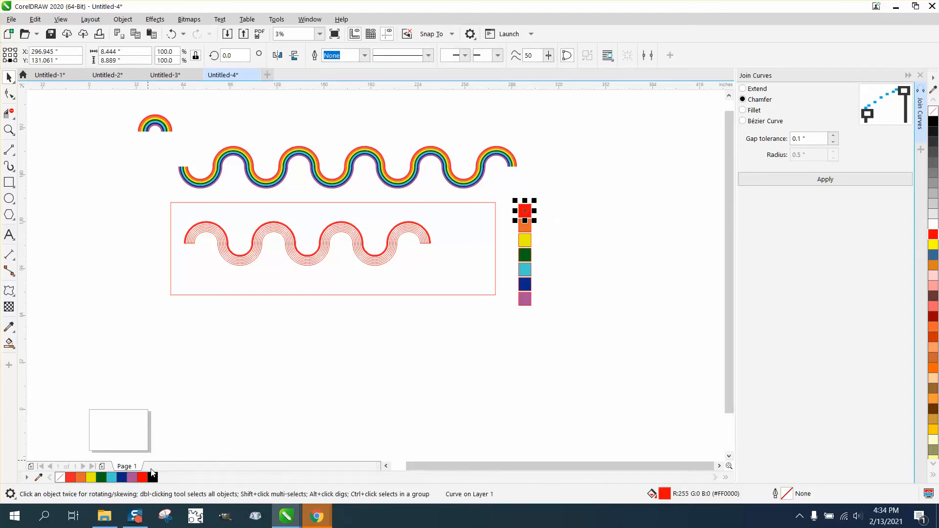
Fill the wave's second band with orange (#E8682B) and no outline using Smart Fill.
left_click(9, 129)
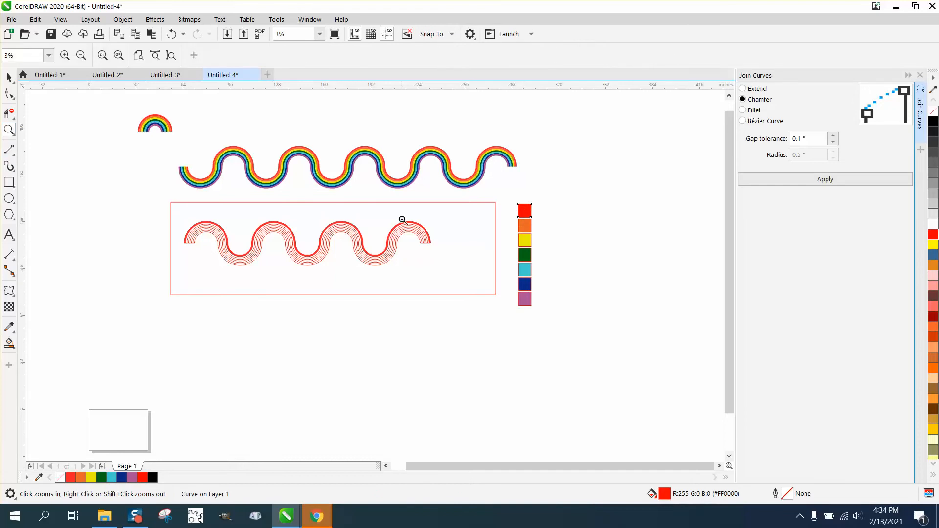
left_click_drag(389, 207, 660, 341)
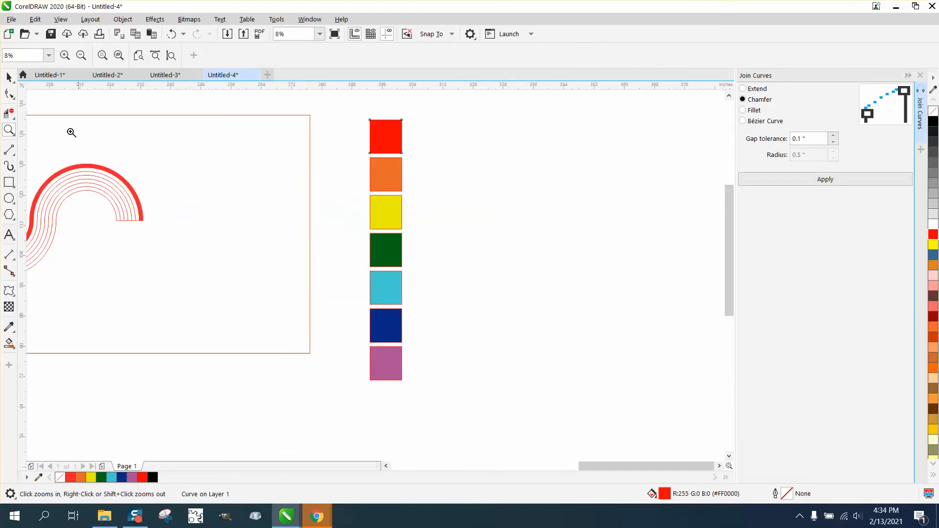
left_click(9, 77)
key("space")
left_click(103, 116)
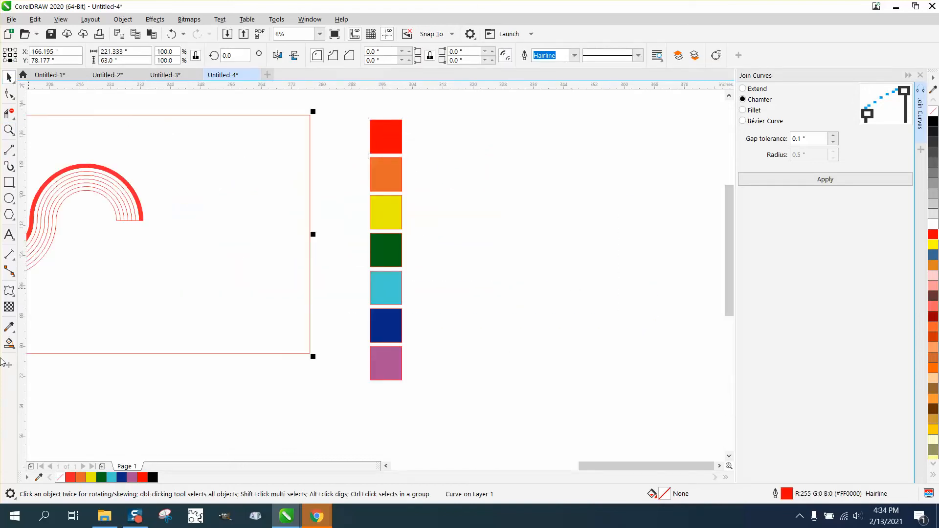
left_click(10, 343)
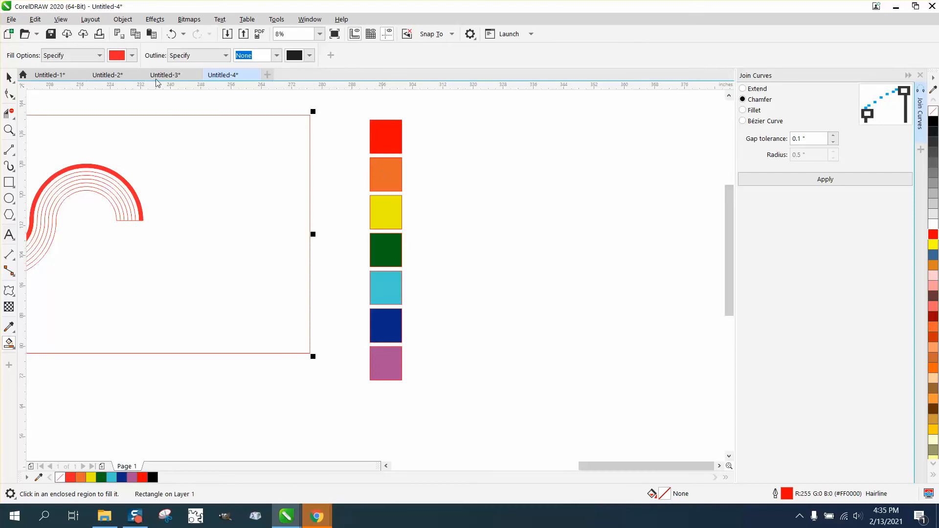
left_click(132, 55)
left_click(139, 113)
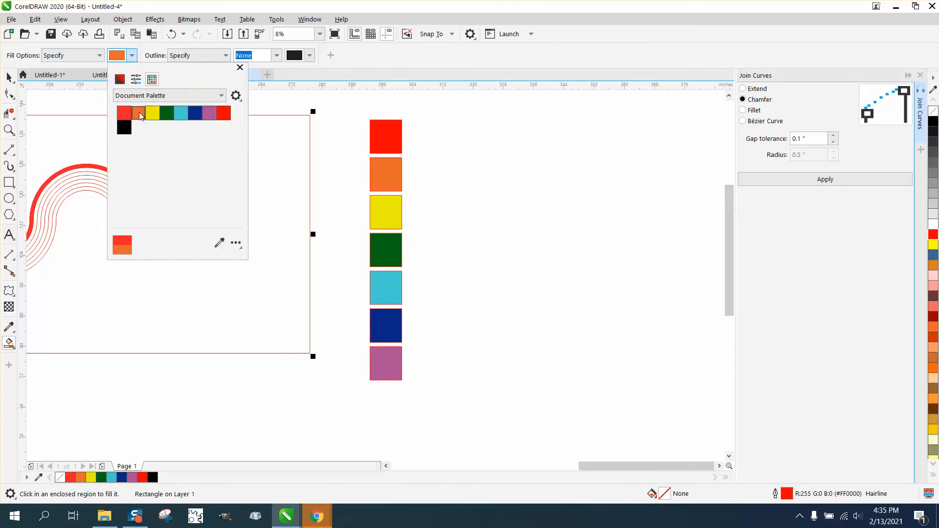
left_click(98, 171)
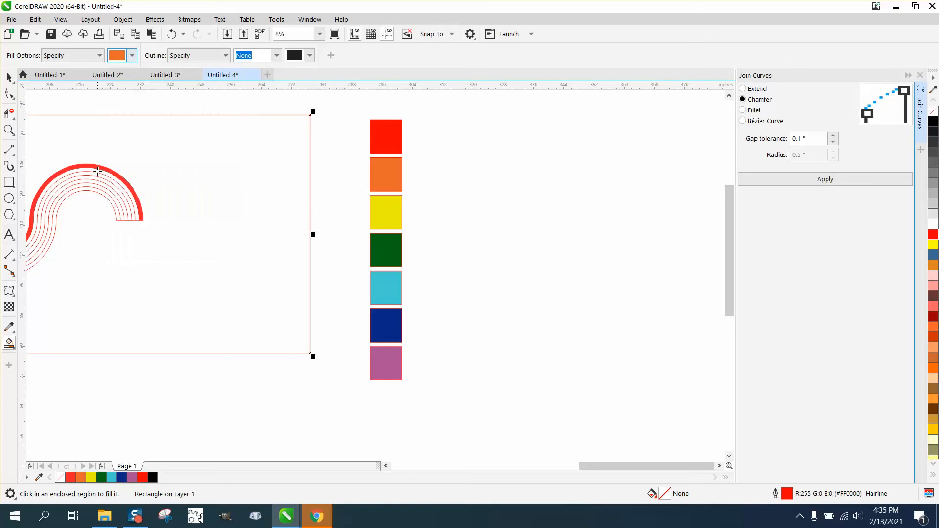
left_click(97, 170)
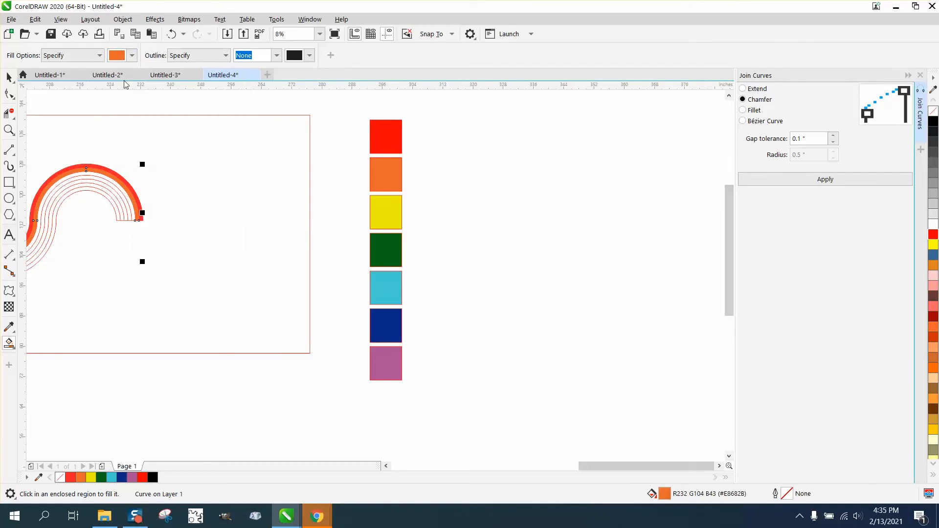
Fill the wave's third band with yellow (#EAEF00) from the document palette using Smart Fill.
left_click(132, 55)
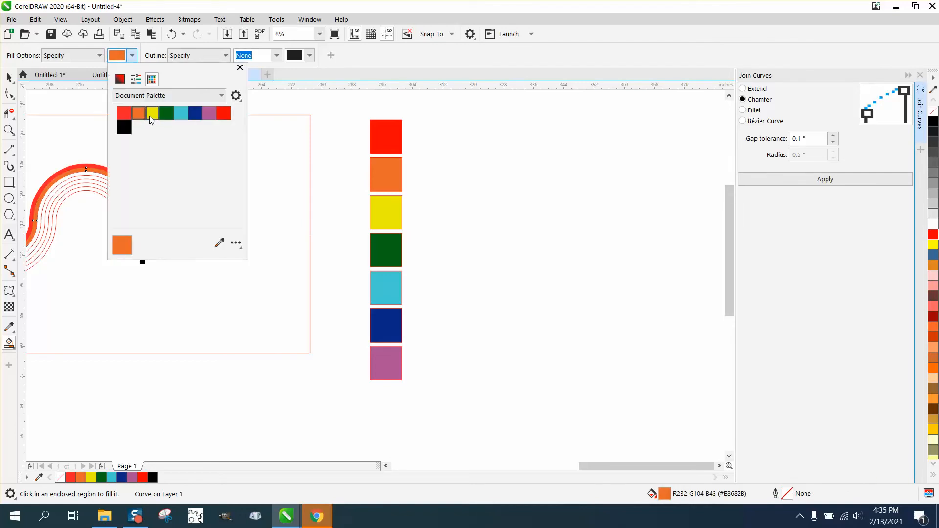
left_click(150, 116)
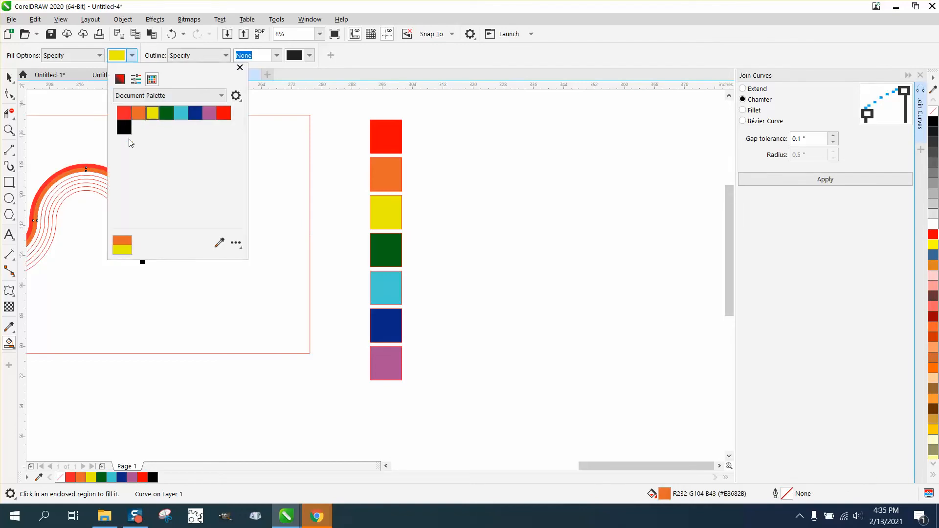
left_click(96, 175)
left_click(96, 176)
Fill the wave's fourth band with dark green (#016A15) from the document palette using Smart Fill.
left_click(132, 56)
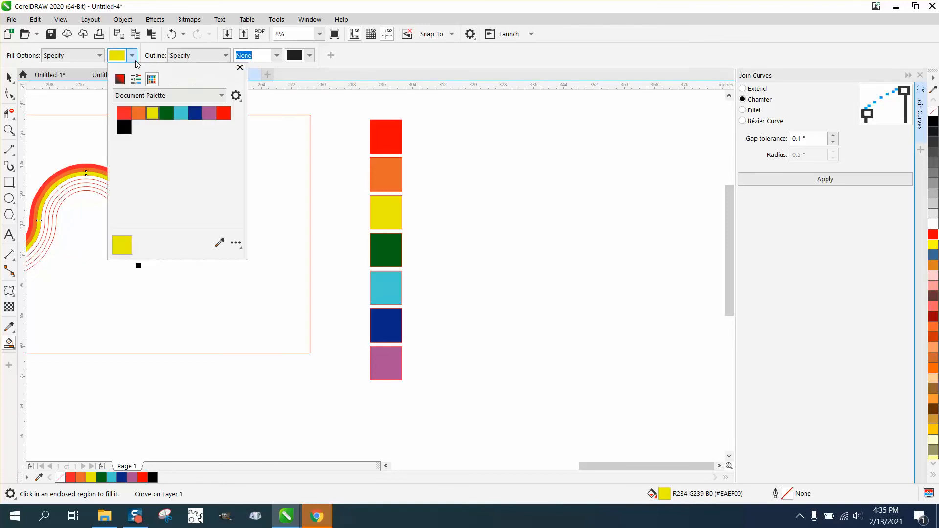
left_click(166, 115)
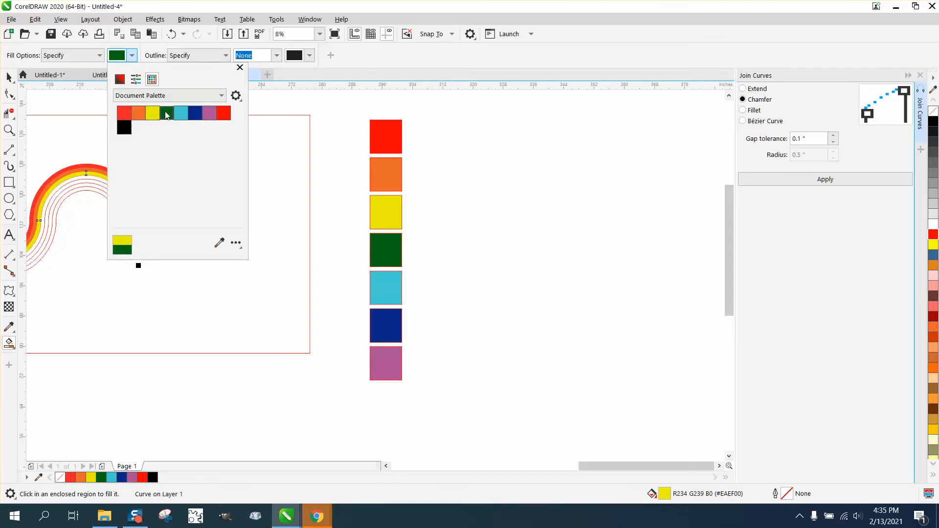
left_click(100, 183)
left_click(100, 184)
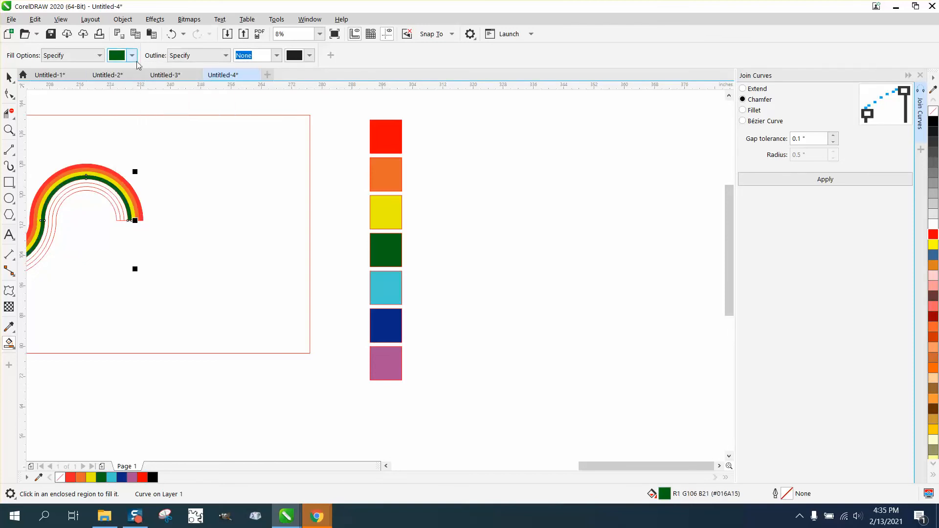
Fill the wave's fifth band with light blue (#46CDD3) from the document palette using Smart Fill.
left_click(133, 56)
left_click(181, 113)
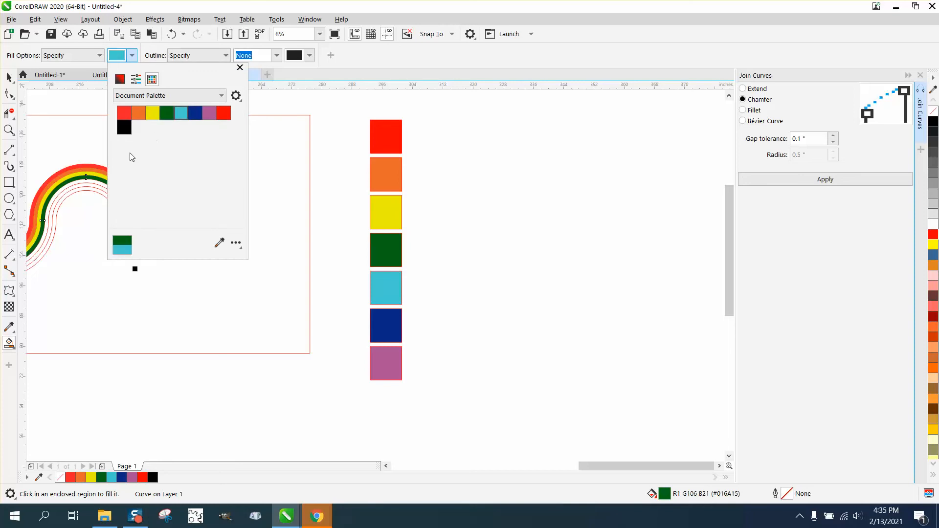
left_click(101, 188)
left_click(102, 189)
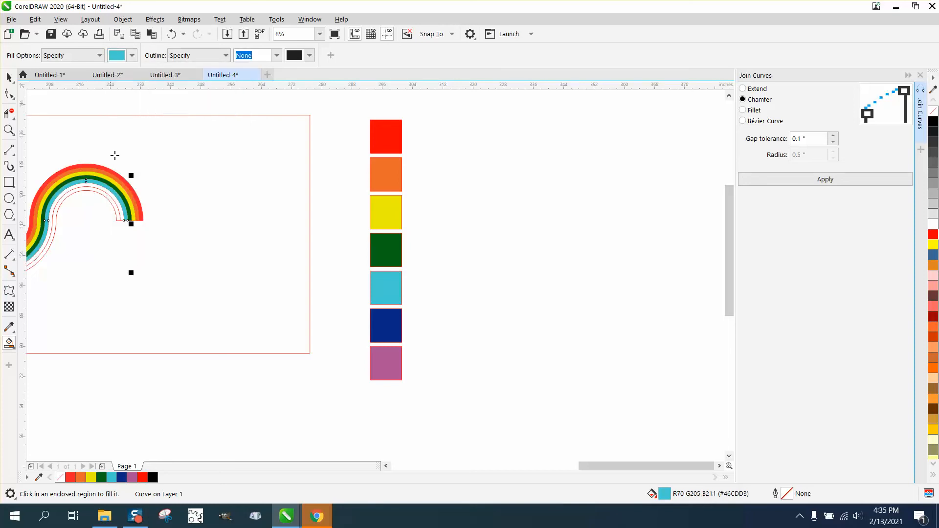
Fill the wave's sixth band with dark blue (#092787) from the document palette using Smart Fill.
left_click(133, 55)
left_click(194, 117)
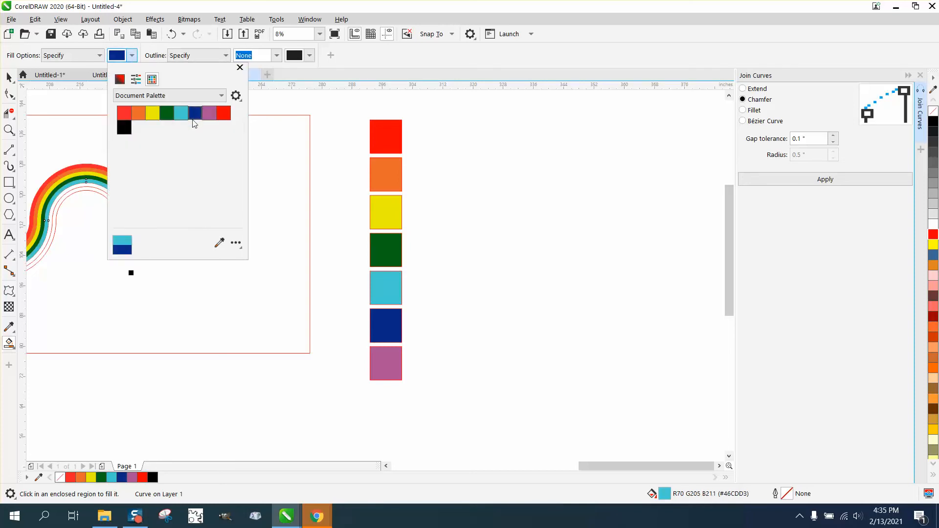
left_click(100, 189)
left_click(100, 189)
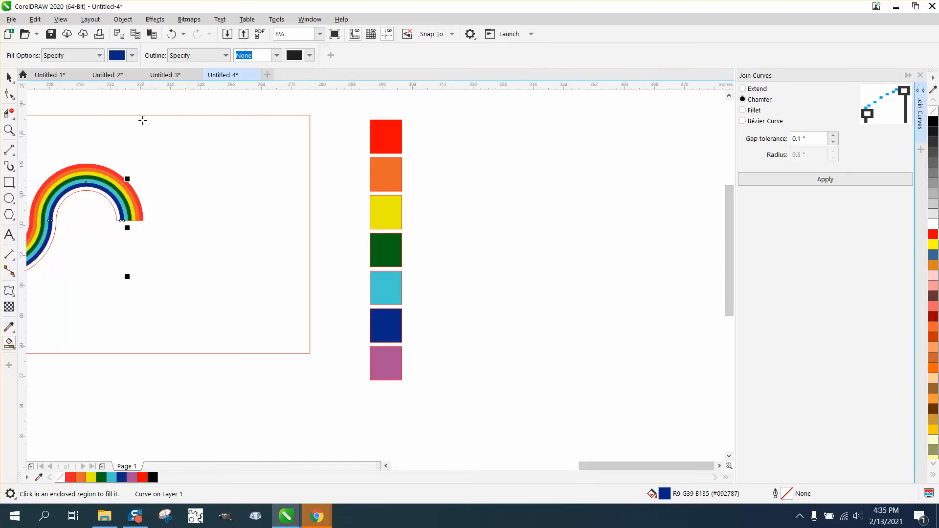
Fill the wave's innermost band with purple (#AC4F95) from the document palette using Smart Fill.
left_click(132, 55)
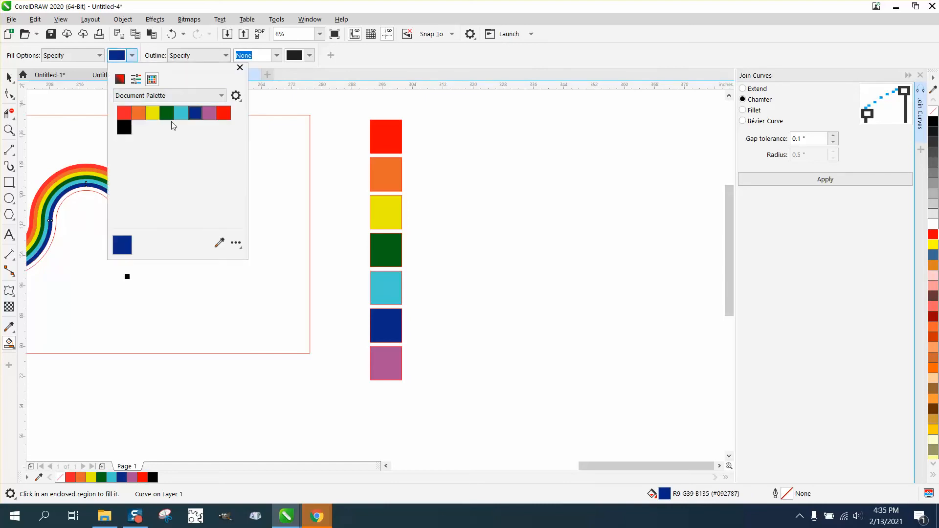
left_click(209, 114)
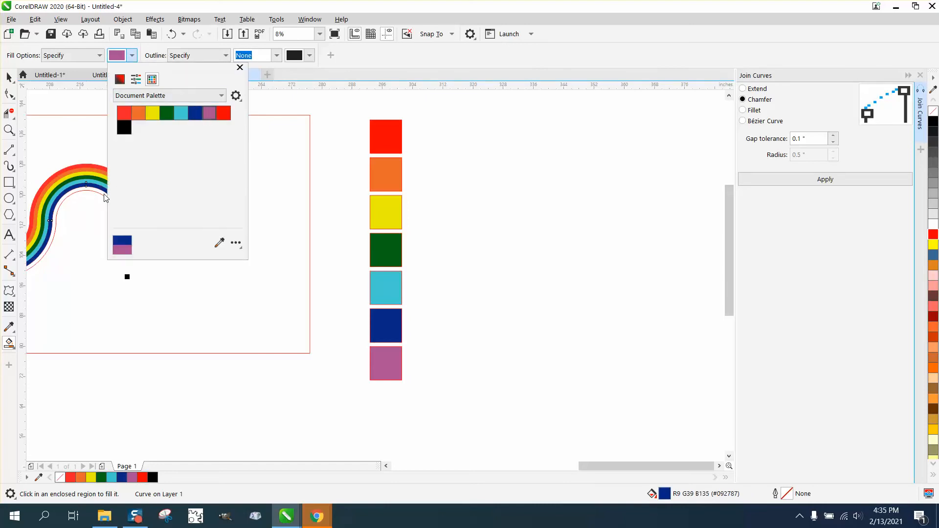
left_click(105, 197)
left_click(105, 198)
Group all the coloured bands and lines of the wave inside the rectangle into one object.
scroll(310, 254, "down", 3)
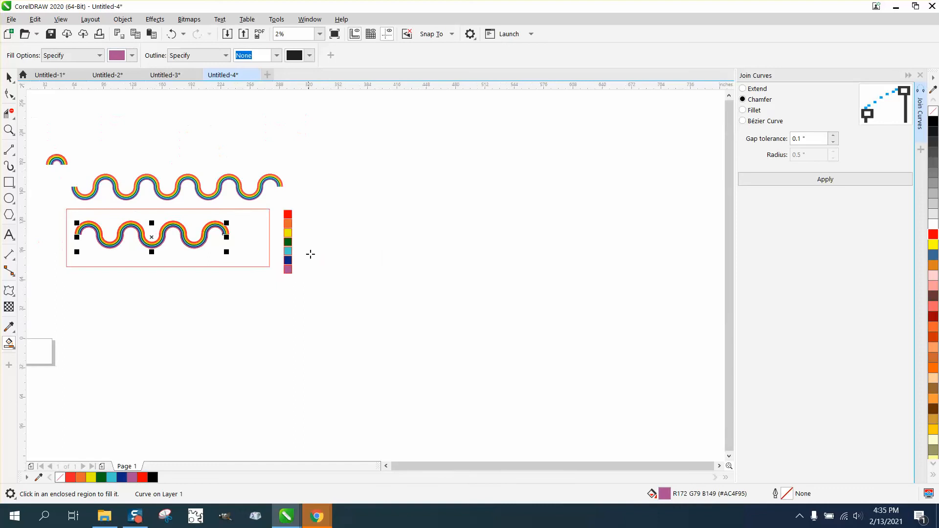
left_click(9, 130)
left_click_drag(58, 196, 260, 301)
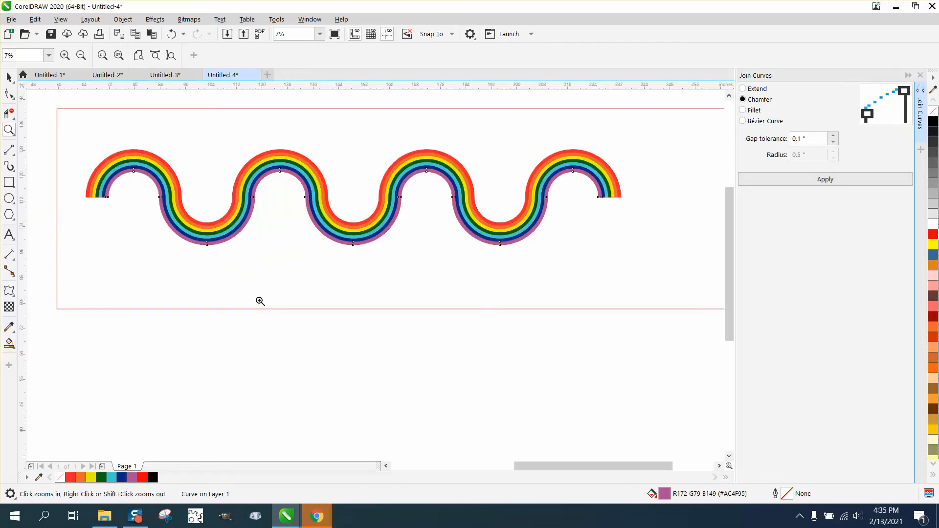
left_click_drag(227, 147, 384, 259)
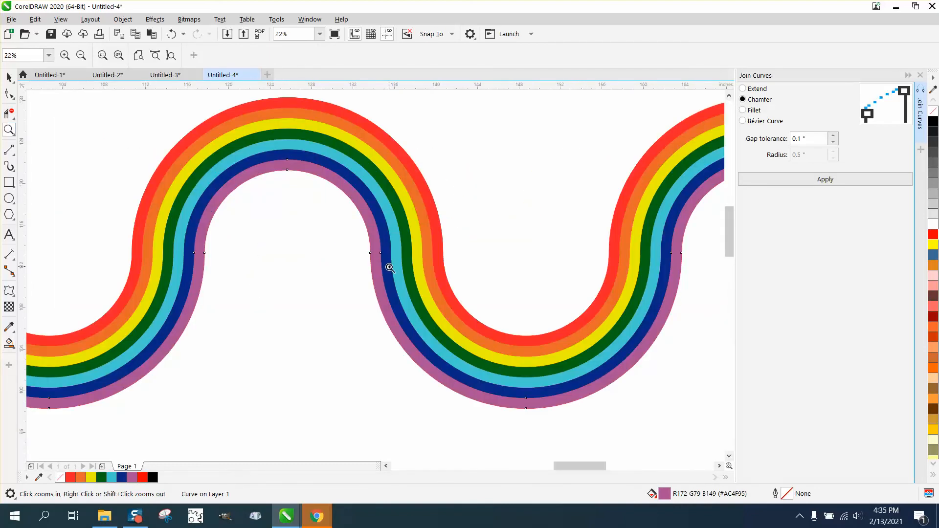
right_click(377, 260)
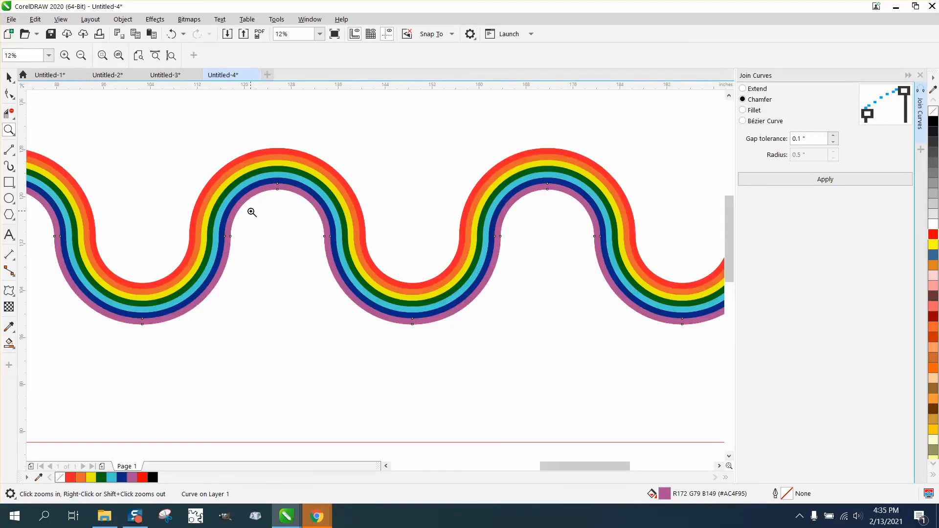
left_click(9, 76)
scroll(269, 241, "down", 2)
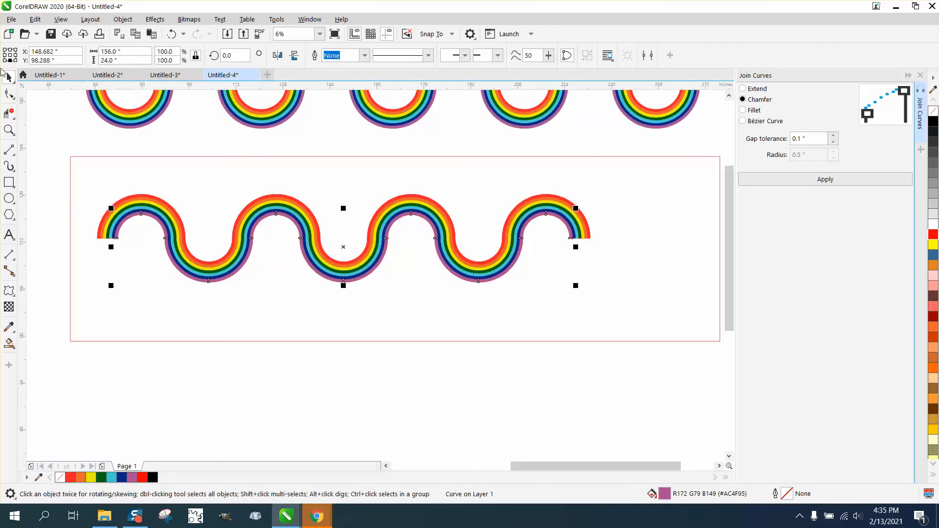
scroll(133, 139, "down", 1)
left_click_drag(105, 161, 407, 270)
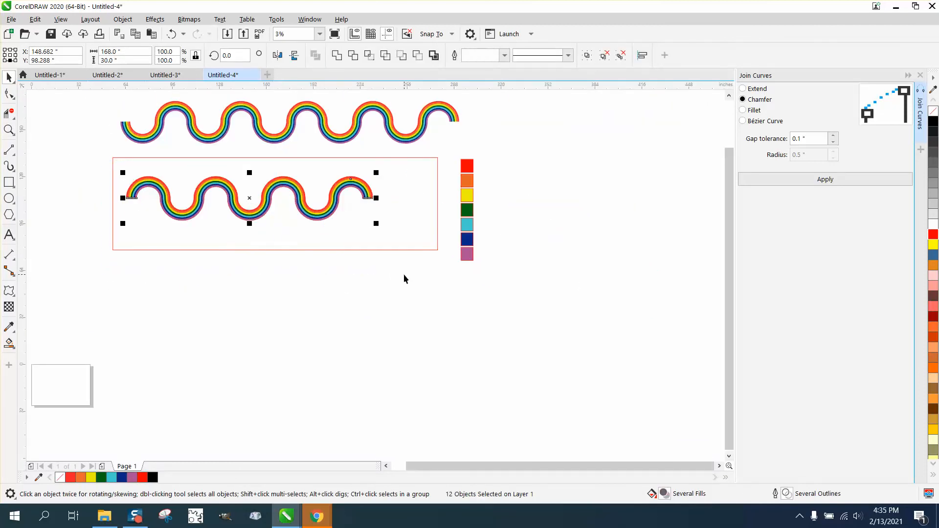
key("ctrl+g")
Delete the rectangle around the wave and centre the grouped wave on the page.
left_click(399, 158)
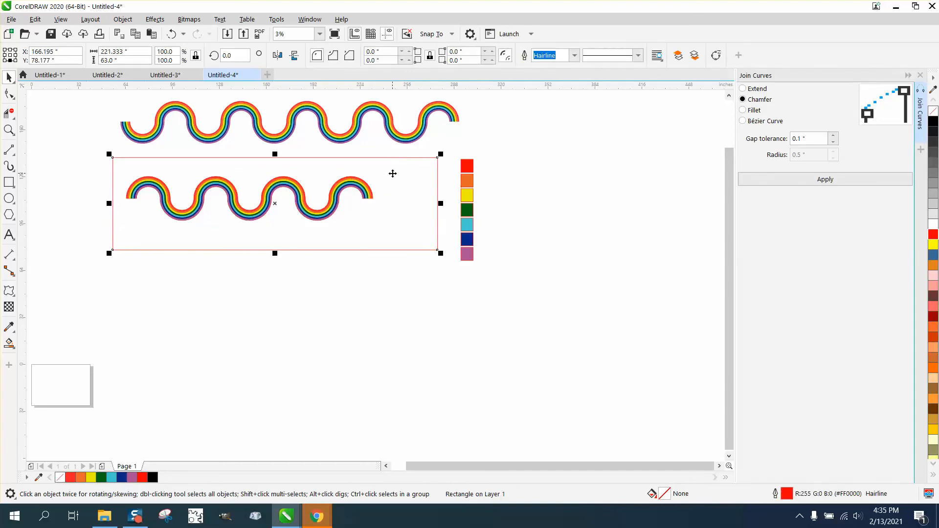
key("Delete")
left_click(359, 188)
key("p")
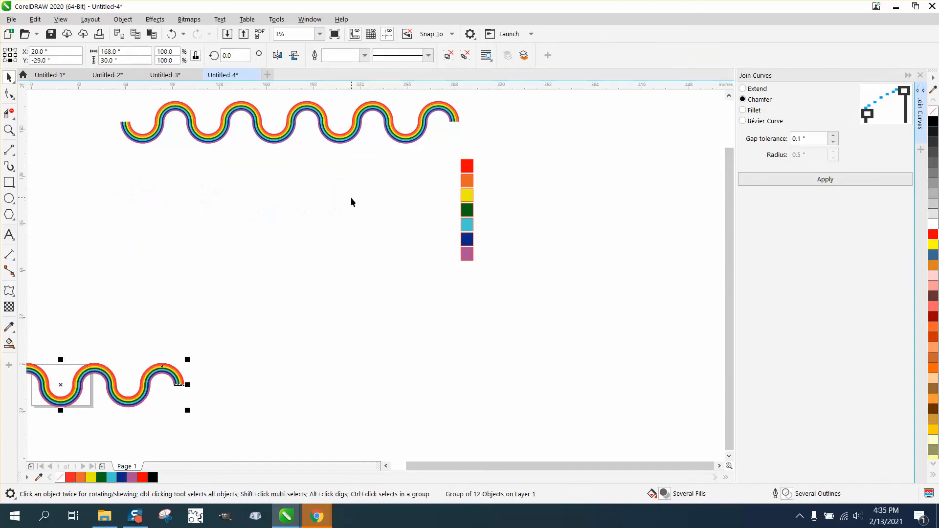
Create a copy of the grouped wave rotated by 5 degrees about its centre, keeping the original.
scroll(314, 199, "down", 2)
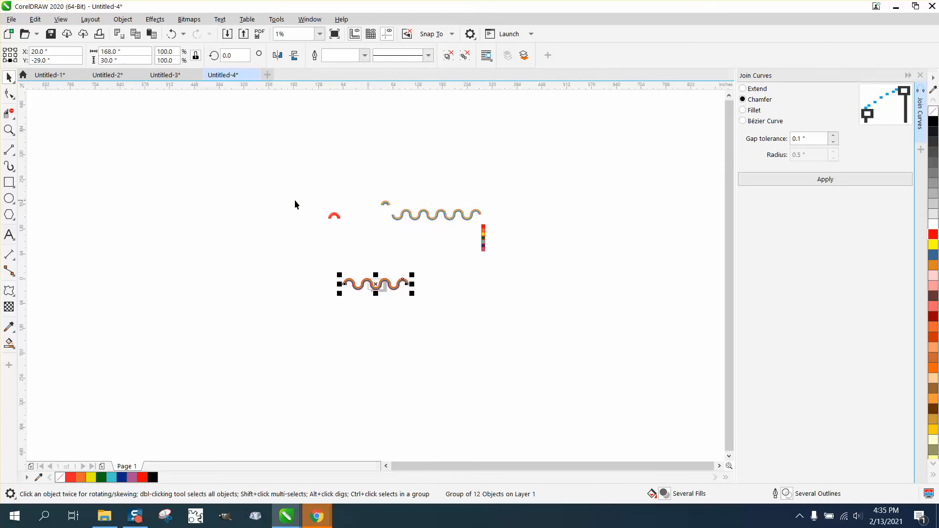
left_click(9, 130)
left_click_drag(275, 248, 494, 360)
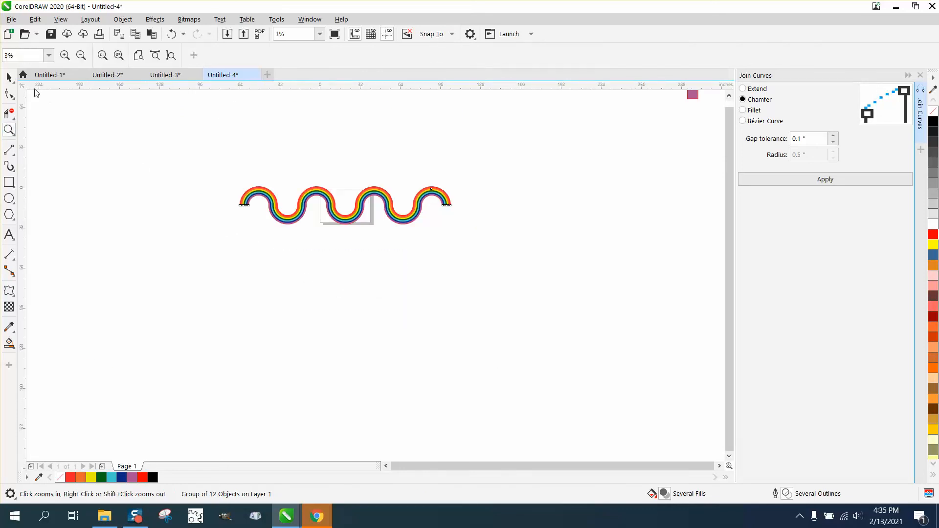
left_click(9, 77)
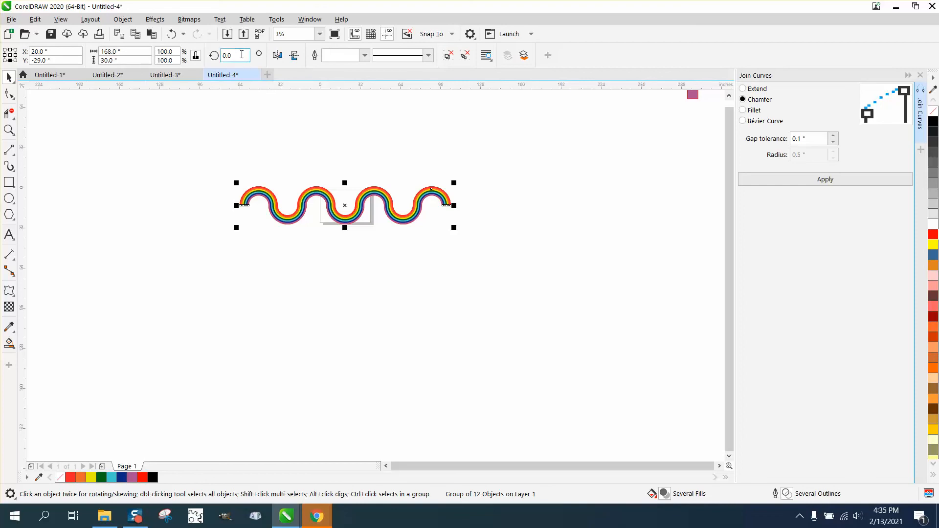
left_click_drag(241, 56, 180, 74)
type("5")
key("Return")
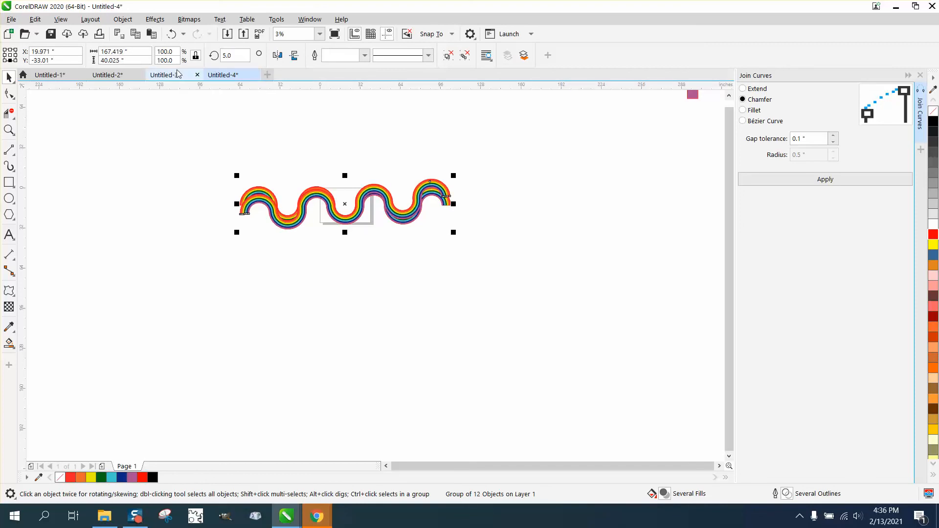
Repeat the 5-degree rotated duplication of the grouped wave until the copies complete a full circular pattern.
key("ctrl+d")
key("ctrl+d")
key("ctrl+d")
key("ctrl+d")
key("ctrl+d")
key("ctrl+d")
key("ctrl+d")
key("ctrl+d")
key("ctrl+d")
key("ctrl+d")
key("ctrl+d")
key("ctrl+d")
key("ctrl+d")
key("ctrl+d")
key("ctrl+d")
key("ctrl+d")
key("ctrl+d")
key("ctrl+d")
key("ctrl+d")
key("ctrl+d")
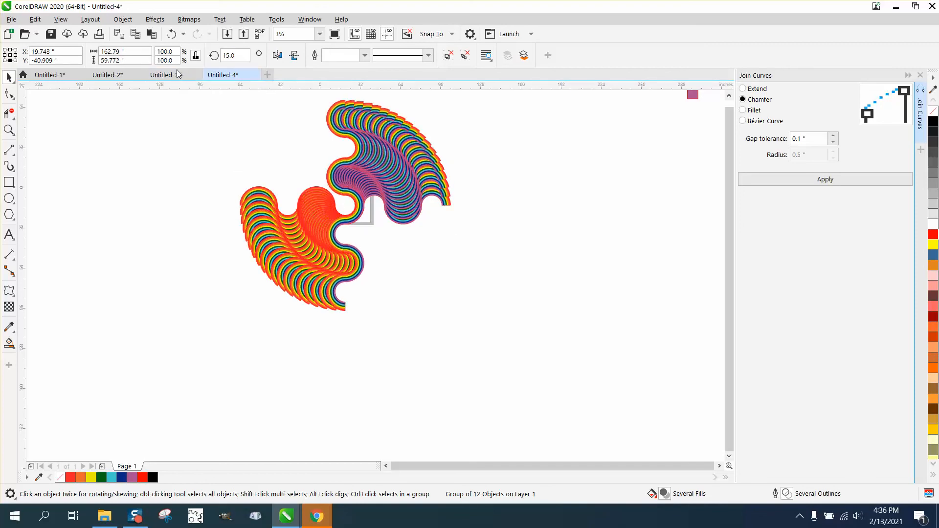
key("ctrl+d")
key("ctrl+d")
key("ctrl+d")
key("ctrl+d")
key("ctrl+d")
key("ctrl+d")
key("ctrl+d")
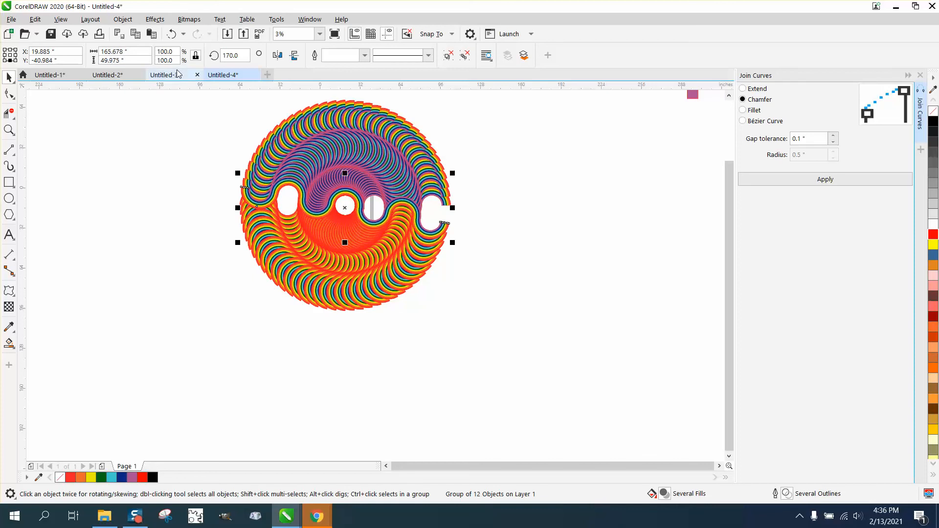
key("ctrl+d")
key("ctrl+d")
key("ctrl+d")
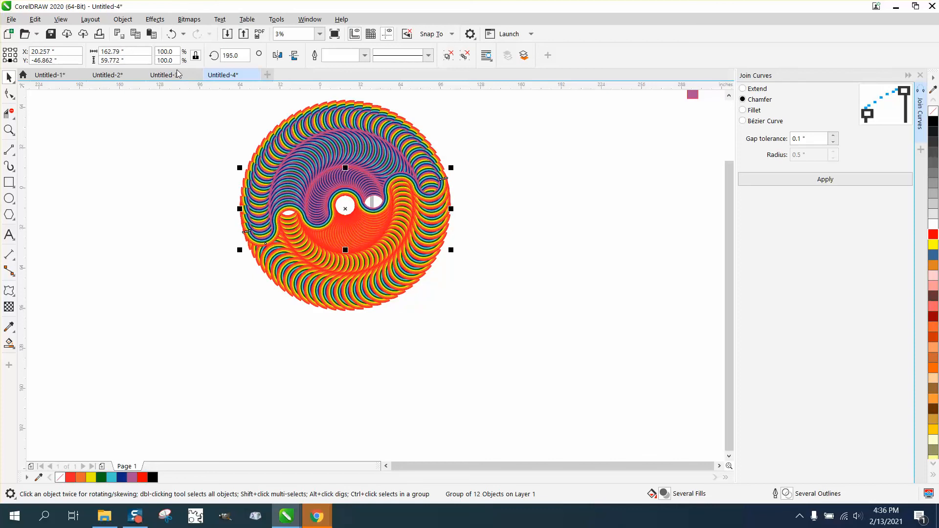
key("ctrl+d")
key("ctrl+d")
key("ctrl+d")
key("ctrl+d")
key("ctrl+d")
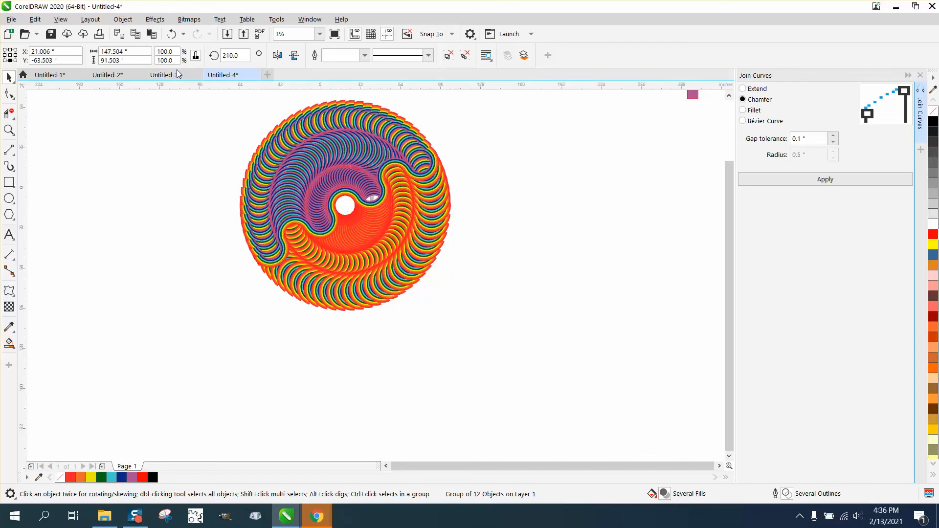
key("ctrl+d")
key("ctrl+d")
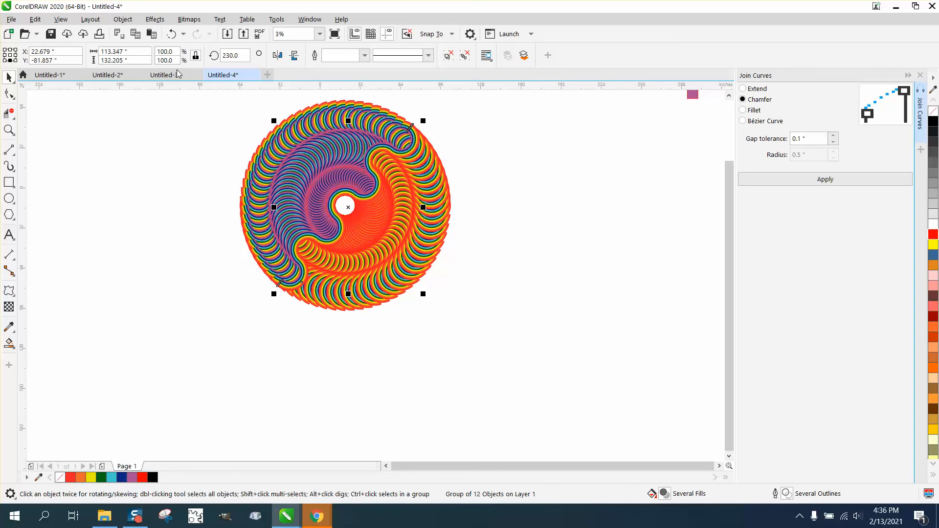
key("ctrl+d")
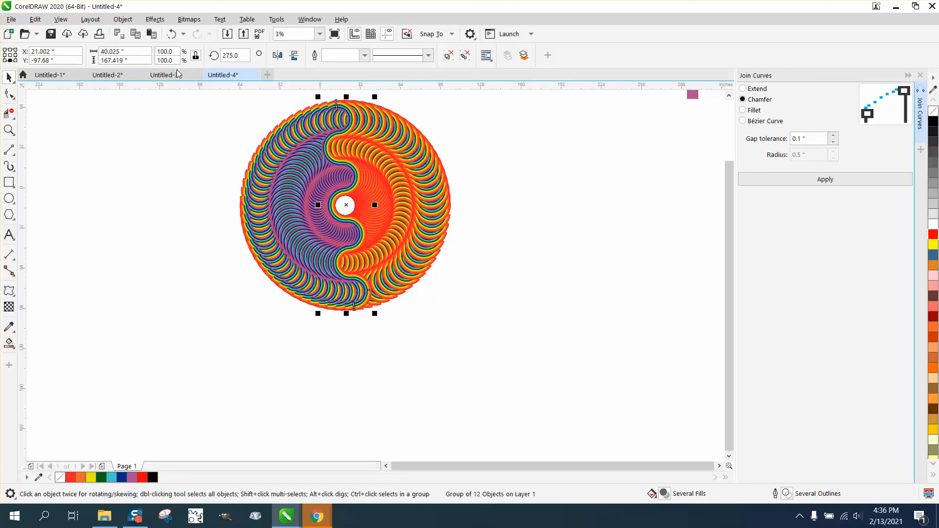
Examine the circular pattern up close and as a whole, including the overlapping rainbow bands along its upper edge.
left_click(10, 131)
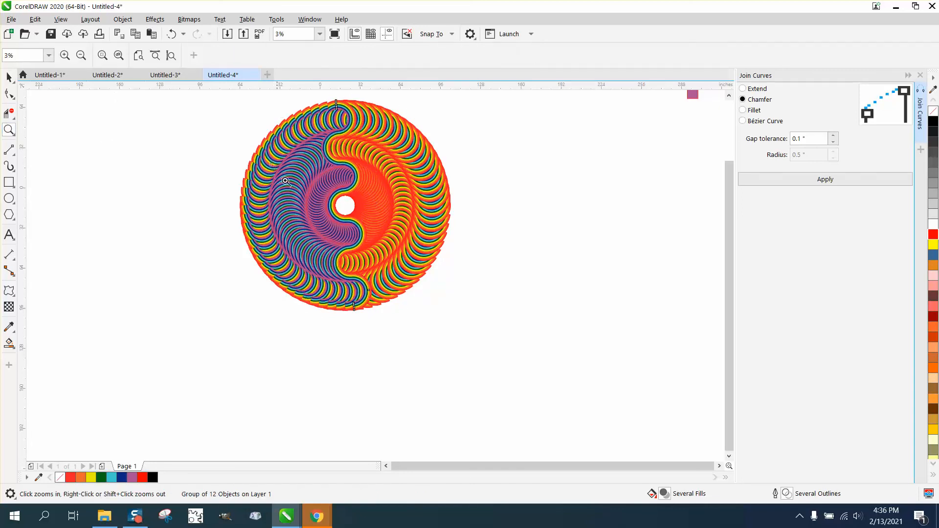
left_click(451, 281)
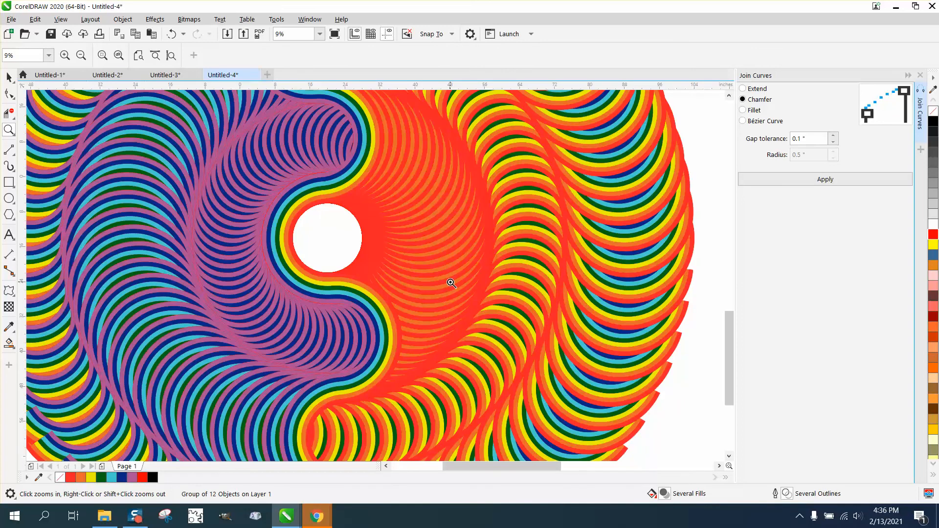
right_click(452, 283)
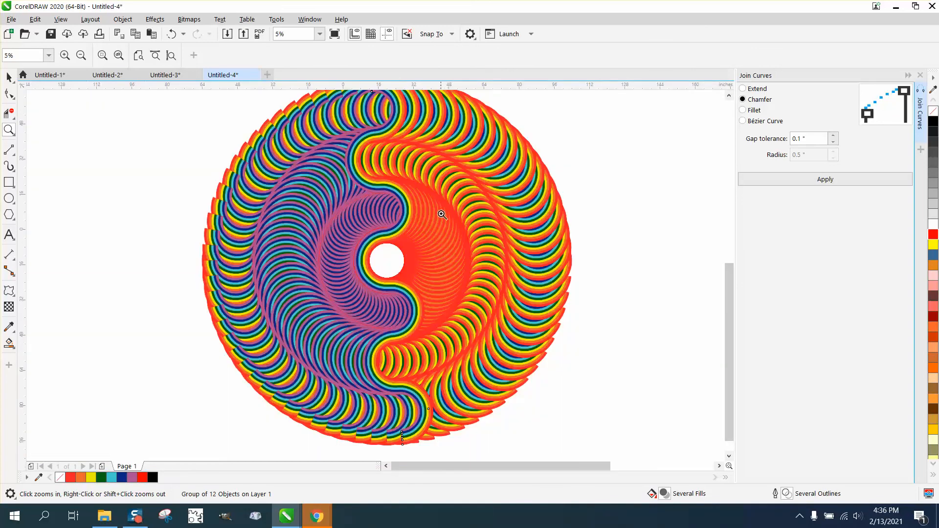
right_click(431, 226)
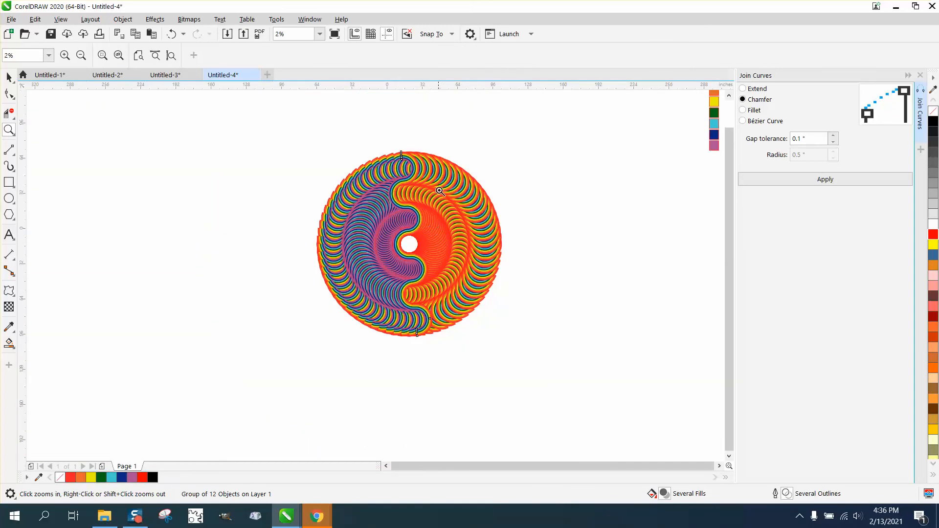
left_click_drag(383, 136, 416, 166)
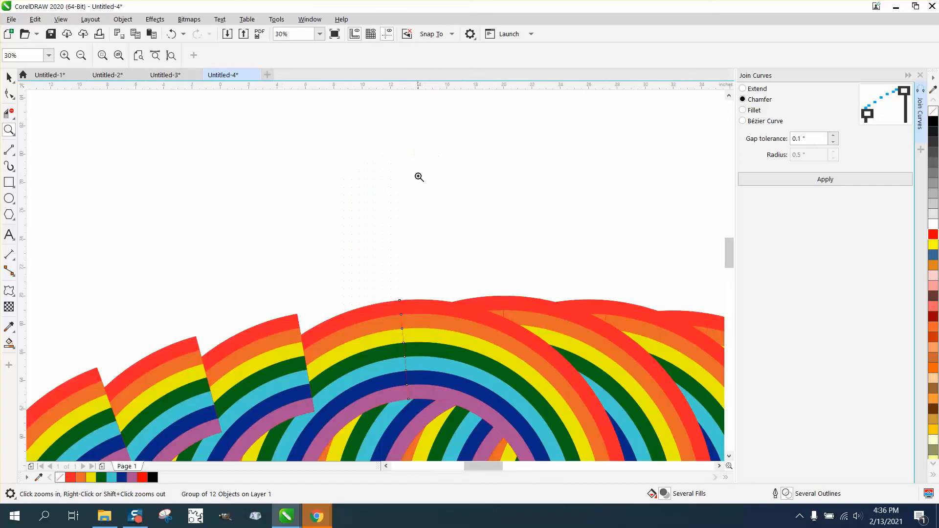
right_click(360, 198)
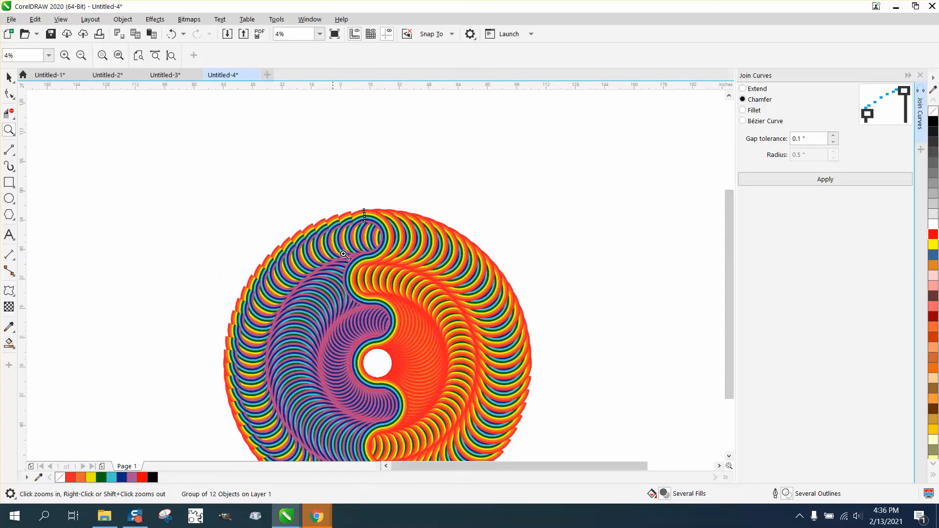
right_click(364, 221)
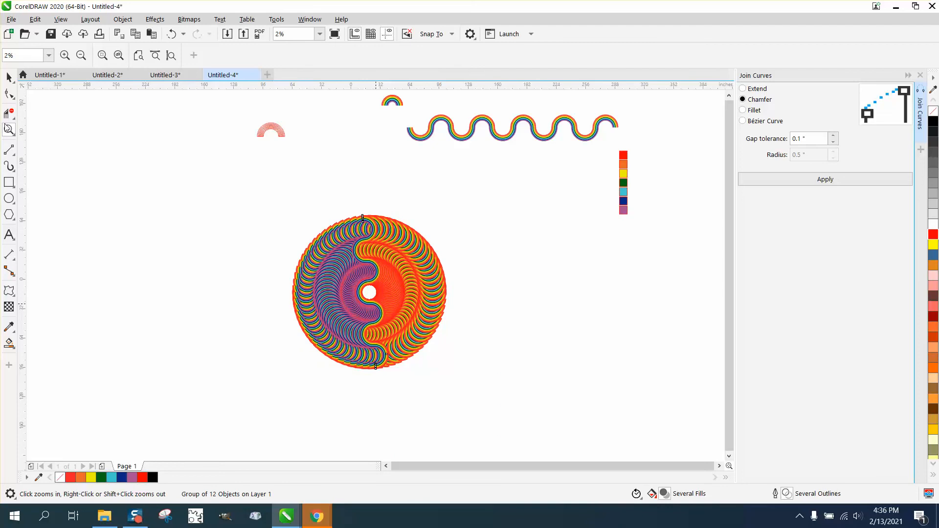
left_click_drag(258, 226, 541, 386)
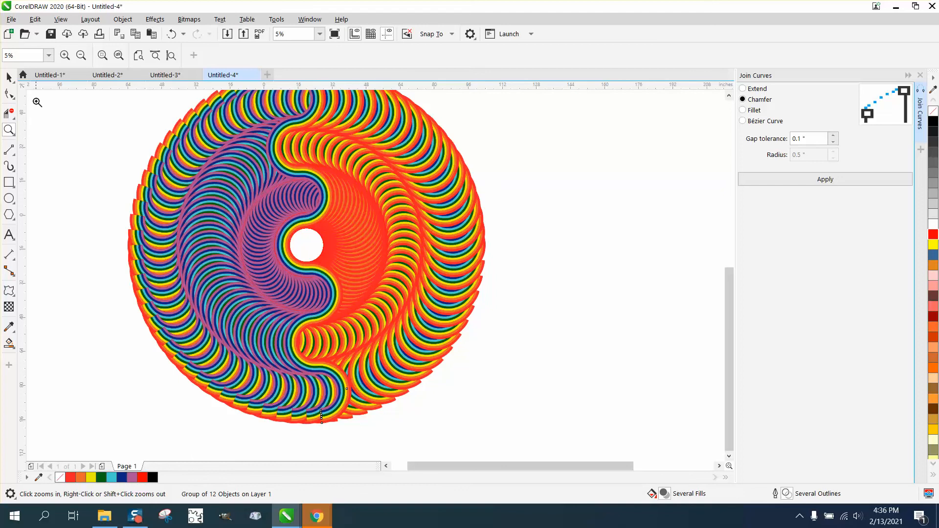
Select all the rotated wave copies that make up the circular pattern.
left_click(9, 76)
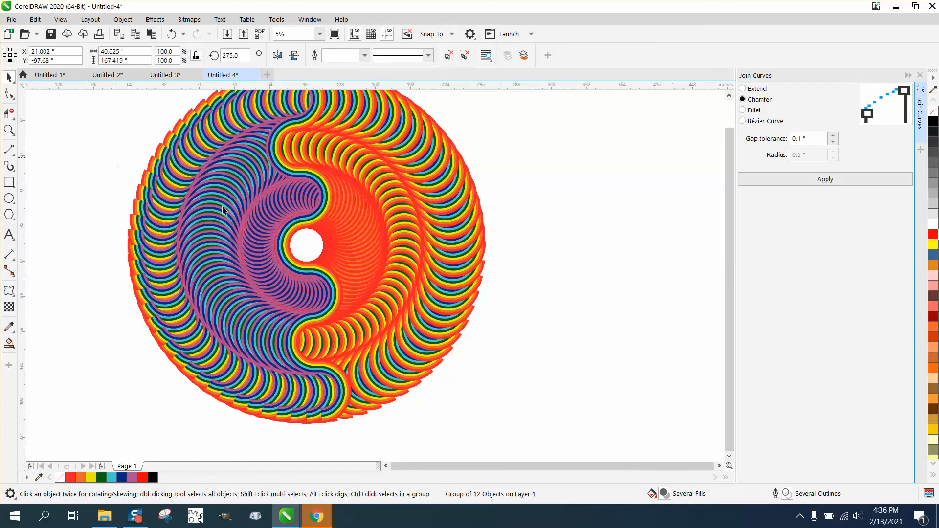
scroll(134, 144, "down", 2)
left_click_drag(106, 107, 468, 358)
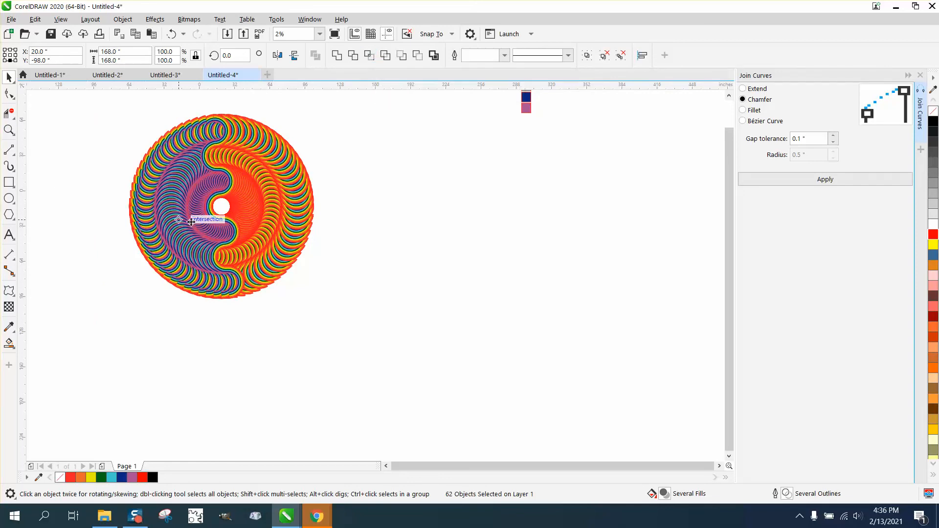
Inspect the circular pattern as a whole and the separate rainbow arc and long wave above it.
left_click(9, 130)
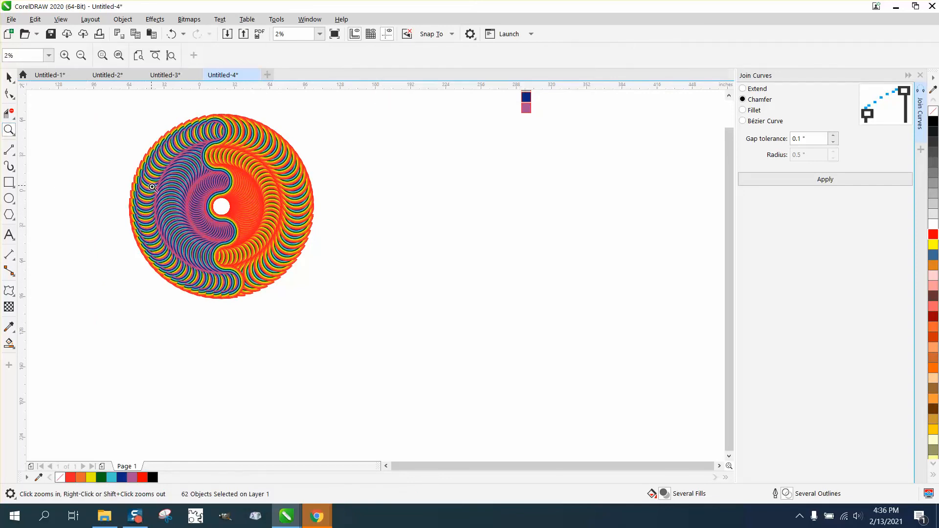
left_click_drag(155, 188, 268, 245)
scroll(277, 333, "down", 2)
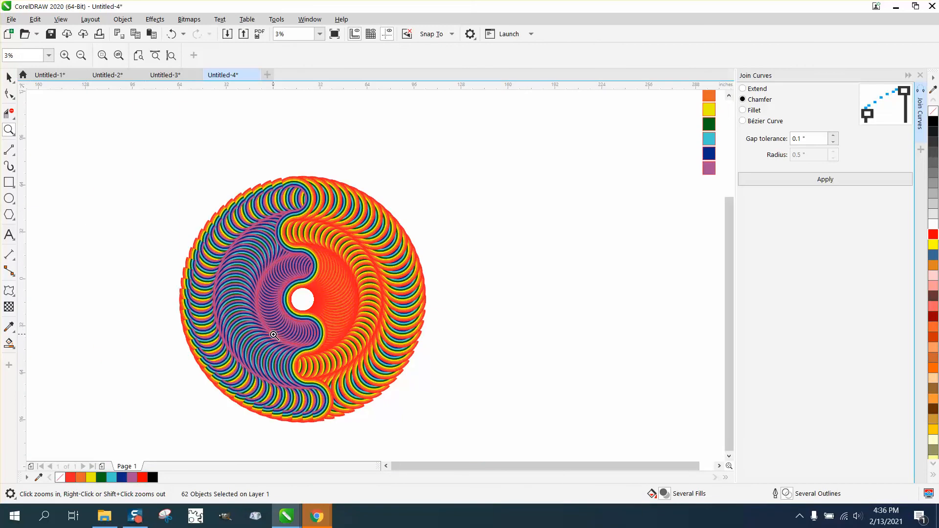
scroll(274, 336, "down", 2)
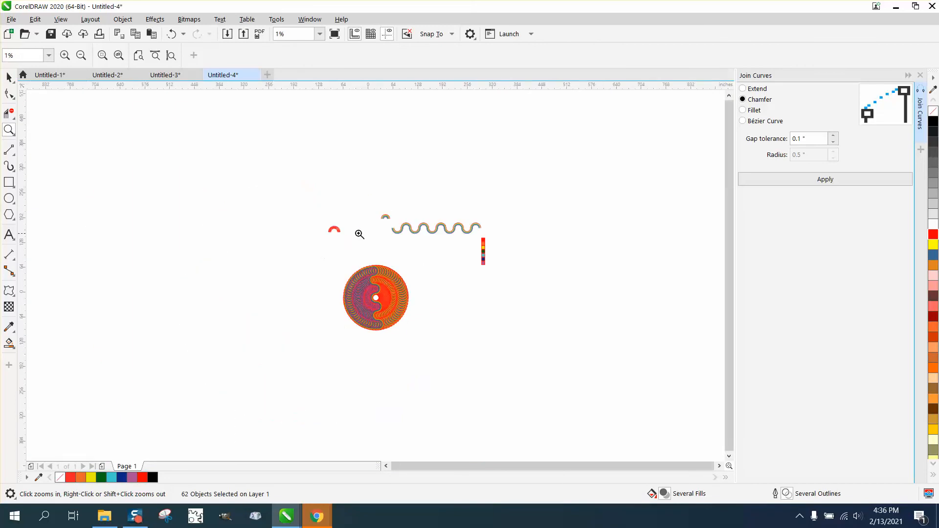
left_click_drag(376, 216, 485, 268)
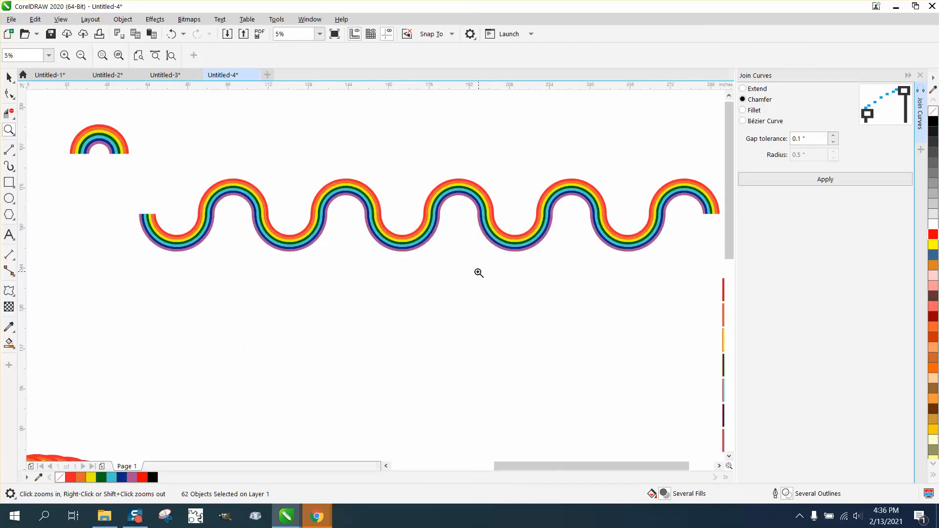